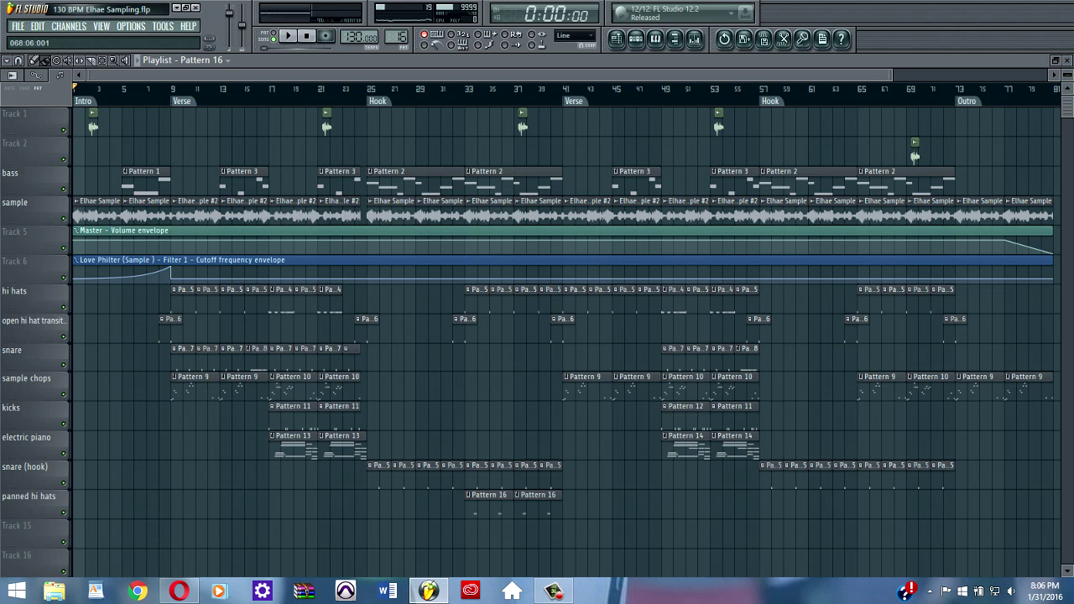
# Clear the workspace by closing the playlist, the open plugin windows, the channel rack and the Bass equalizer.
pyautogui.click(1067, 60)
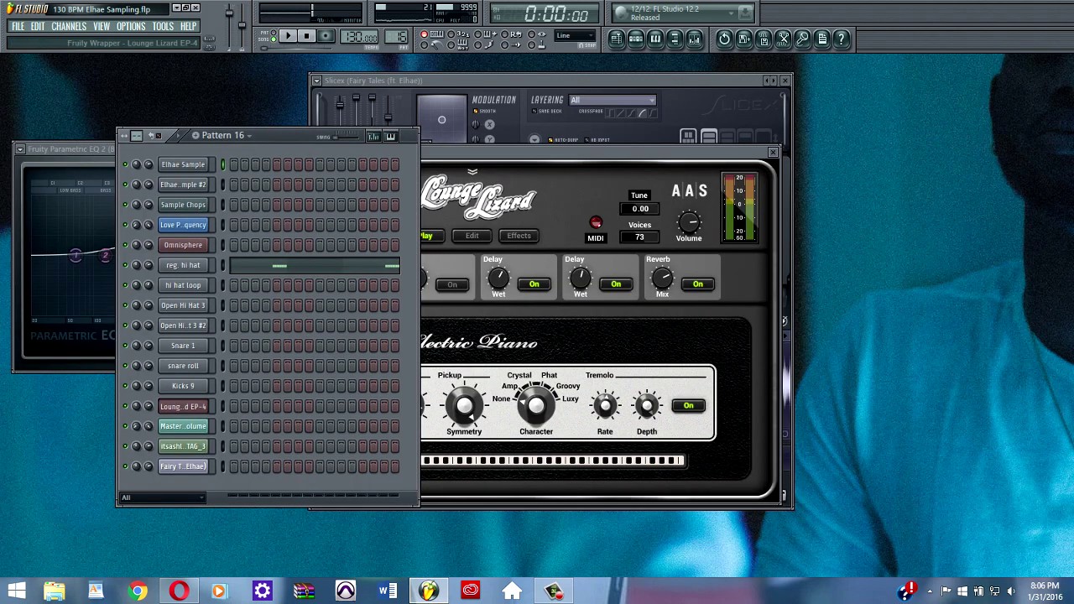
pyautogui.click(777, 149)
pyautogui.click(785, 81)
pyautogui.click(742, 156)
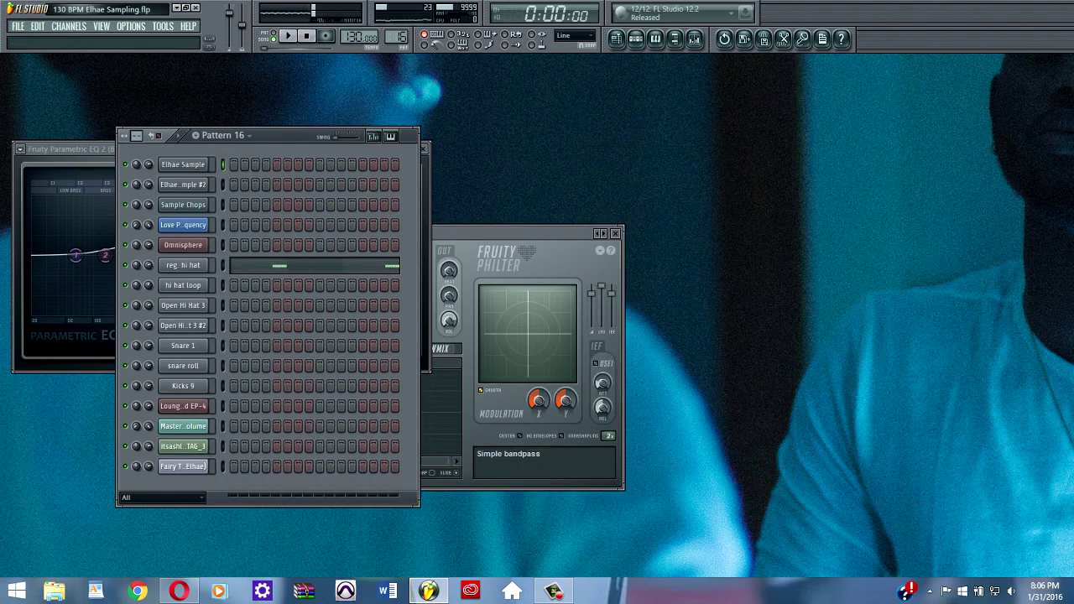
pyautogui.click(617, 232)
pyautogui.click(636, 39)
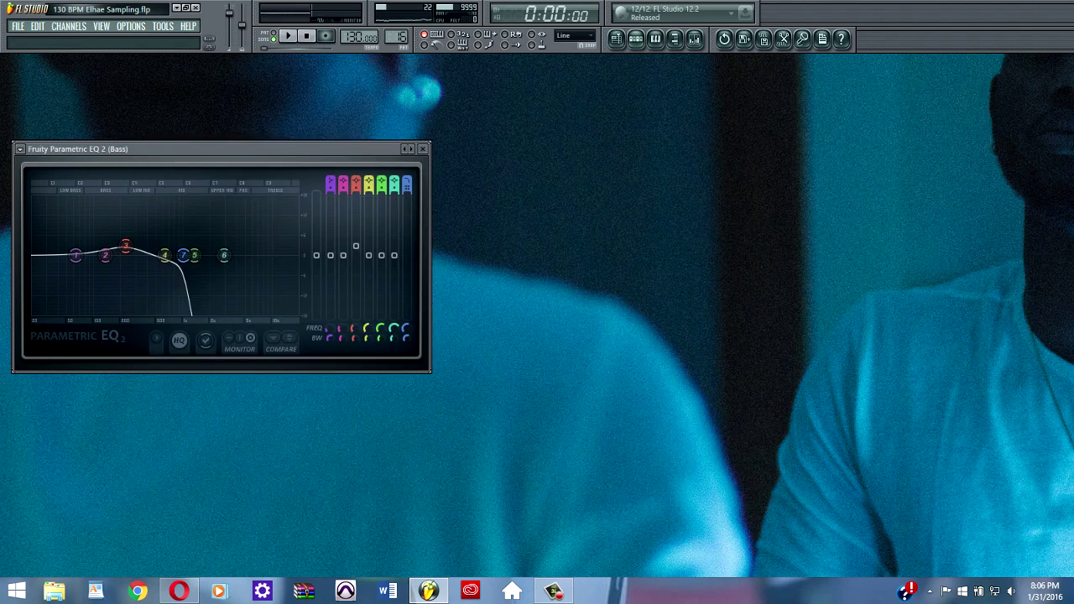
pyautogui.click(423, 149)
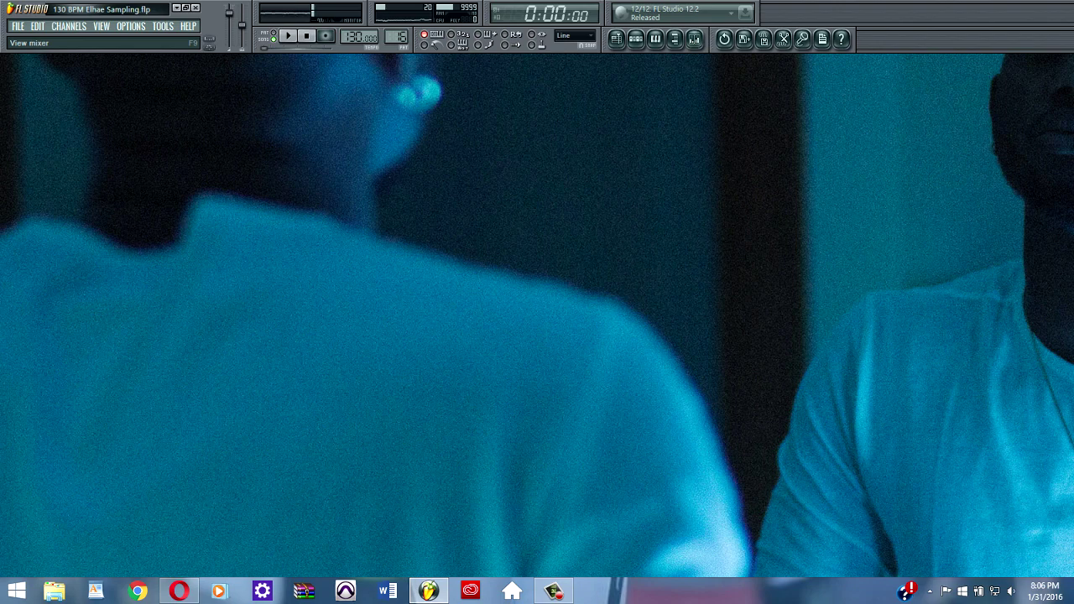
# Look over the mixer tracks and close the mixer, then bring back the playlist zoomed in from the Intro through the first Hook.
pyautogui.click(694, 39)
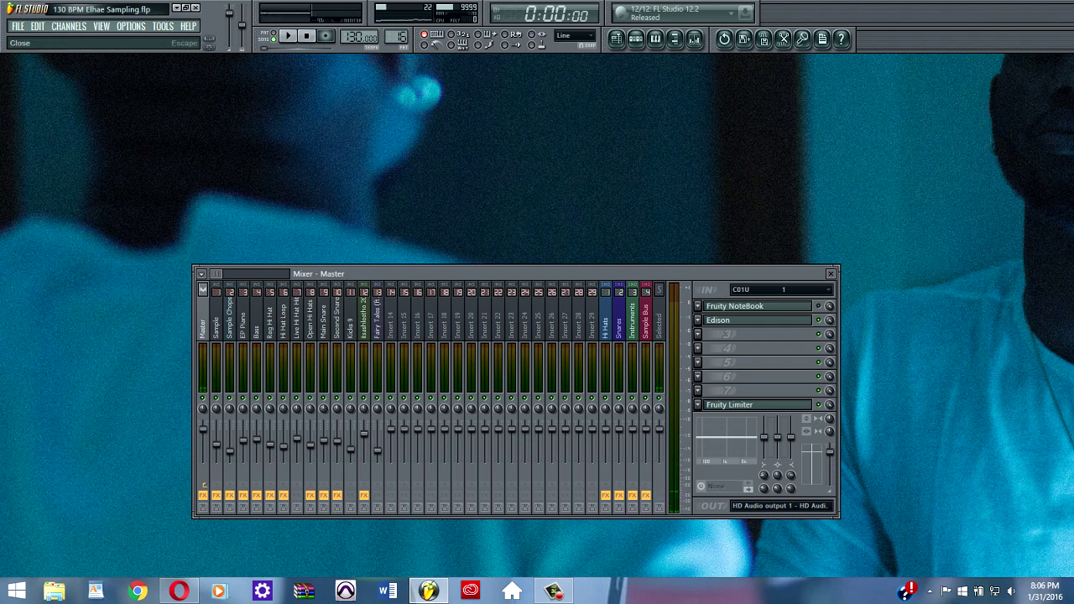
pyautogui.click(831, 273)
pyautogui.click(616, 38)
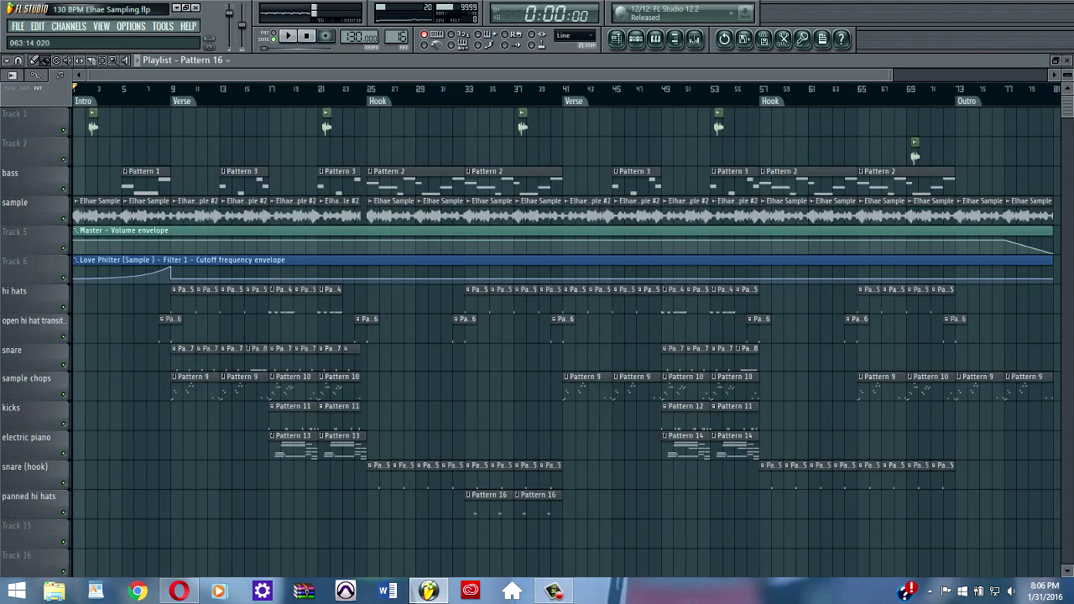
pyautogui.moveTo(890, 76); pyautogui.dragTo(499, 76)
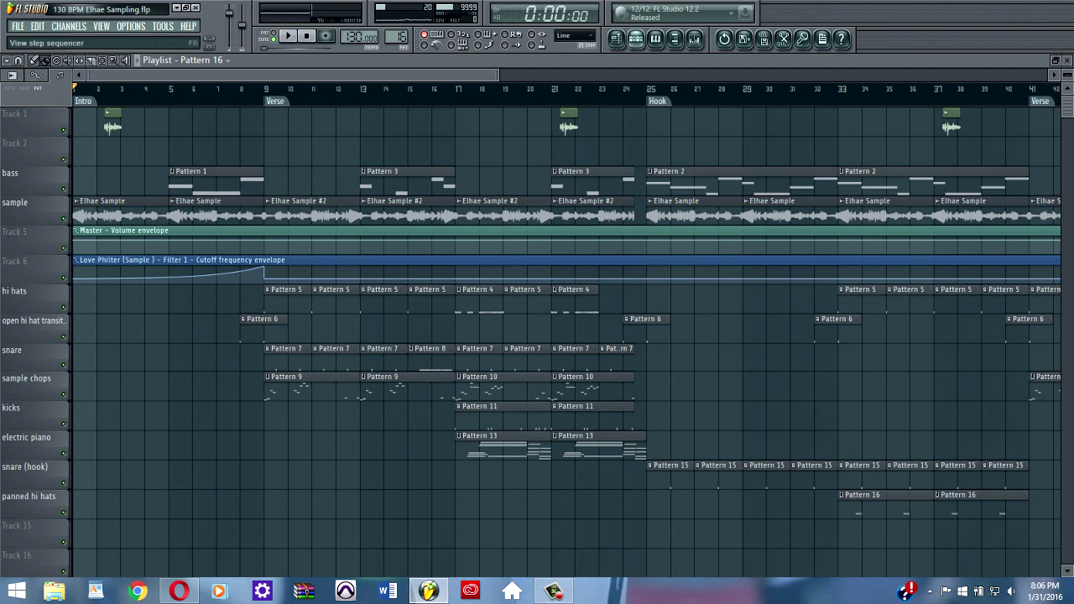
# Open the Fairy Tales (ft. Elhae) channel in Slicex, play the sample and view its full waveform.
pyautogui.click(636, 38)
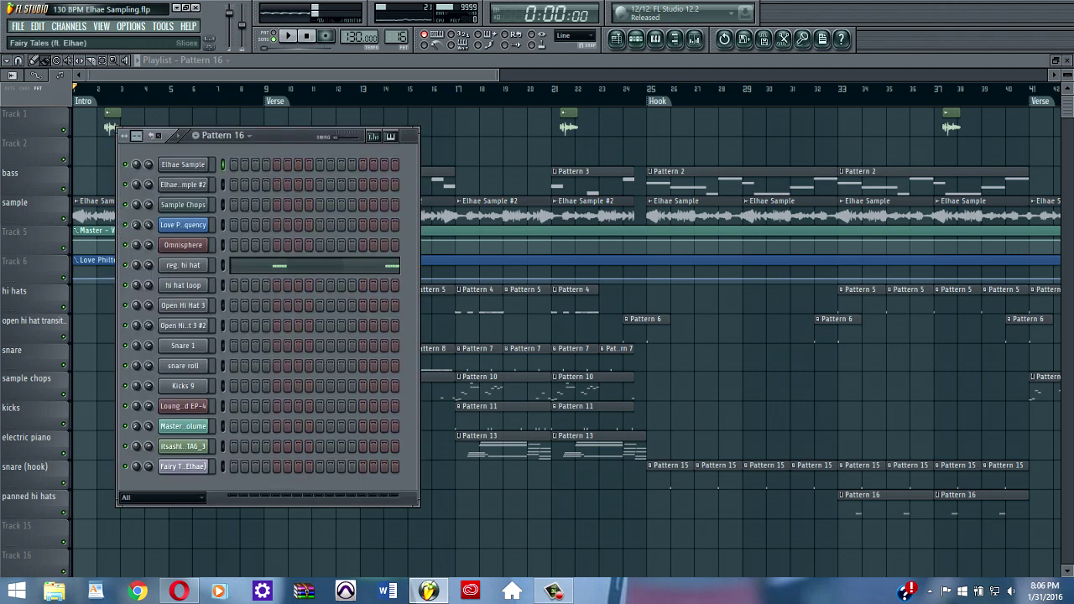
pyautogui.click(183, 466)
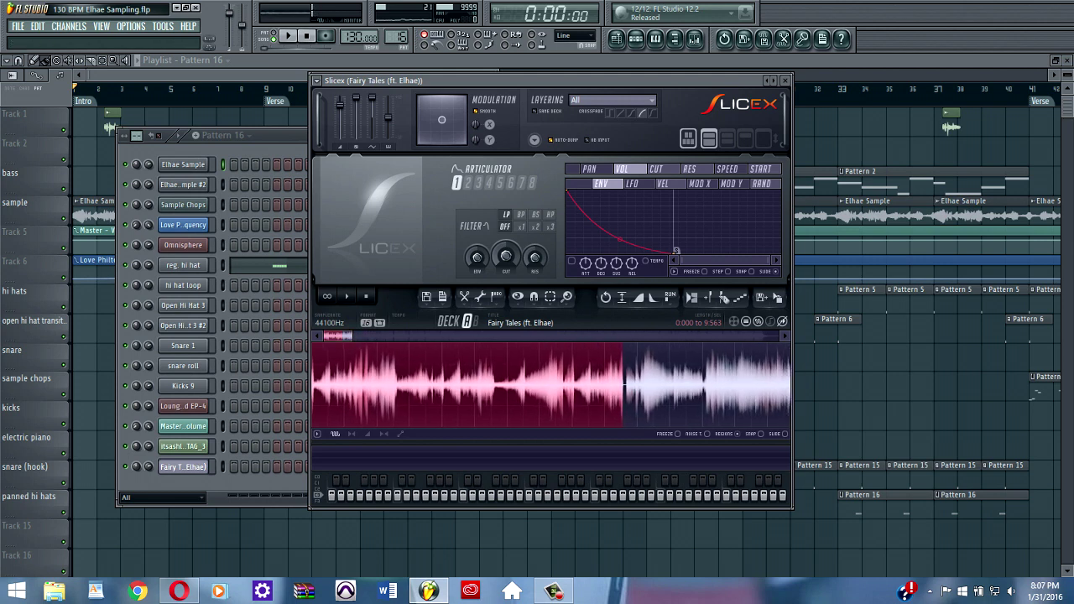
pyautogui.press('space')
pyautogui.scroll(-6, 551, 386)
pyautogui.moveTo(637, 336); pyautogui.dragTo(778, 335)
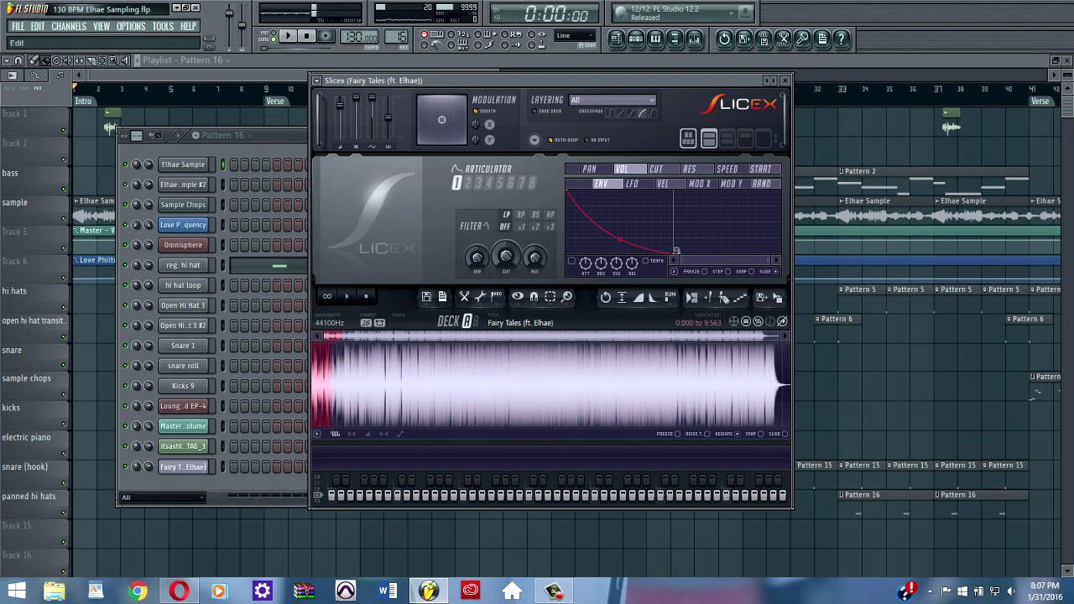
# Choose Declick in for the selected opening section of the Fairy Tales sample in Slicex.
pyautogui.click(480, 296)
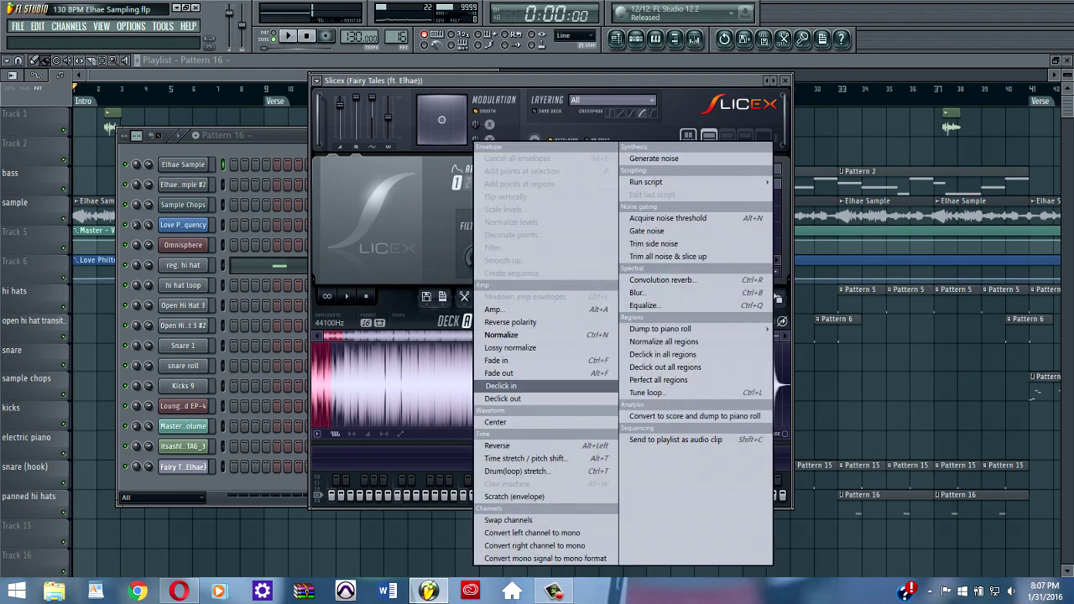
pyautogui.click(500, 386)
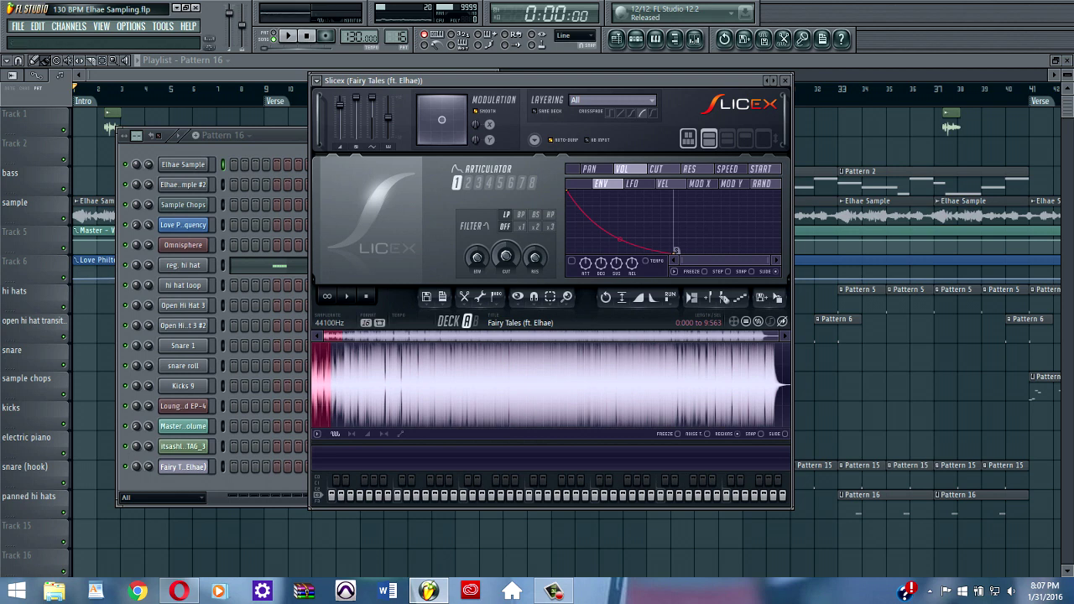
# Compare the channel settings of Elhae Sample and Elhae Sample #2.
pyautogui.click(260, 136)
pyautogui.click(183, 164)
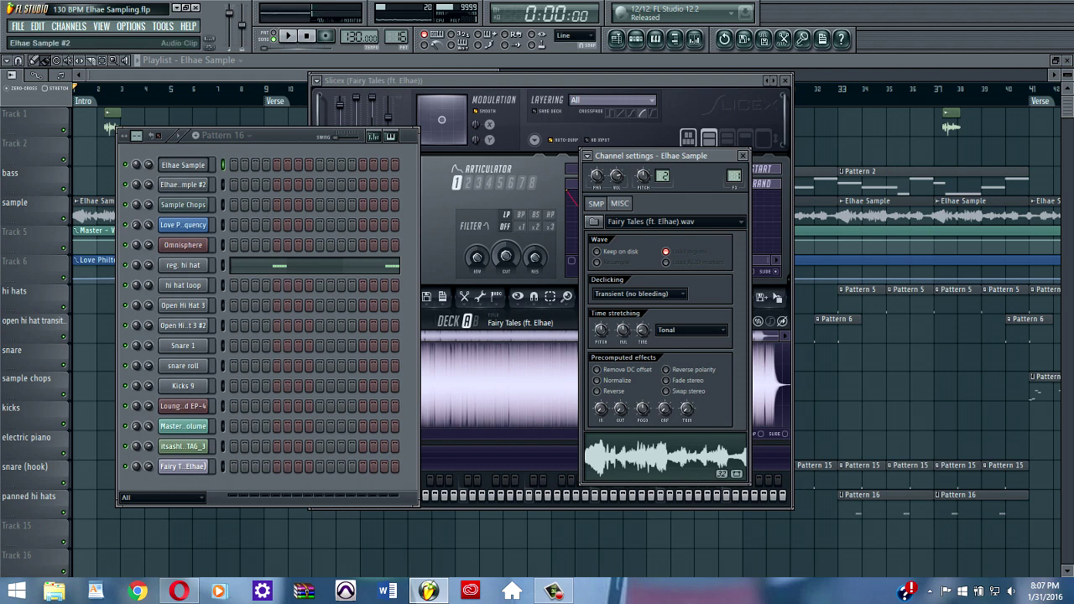
pyautogui.click(183, 184)
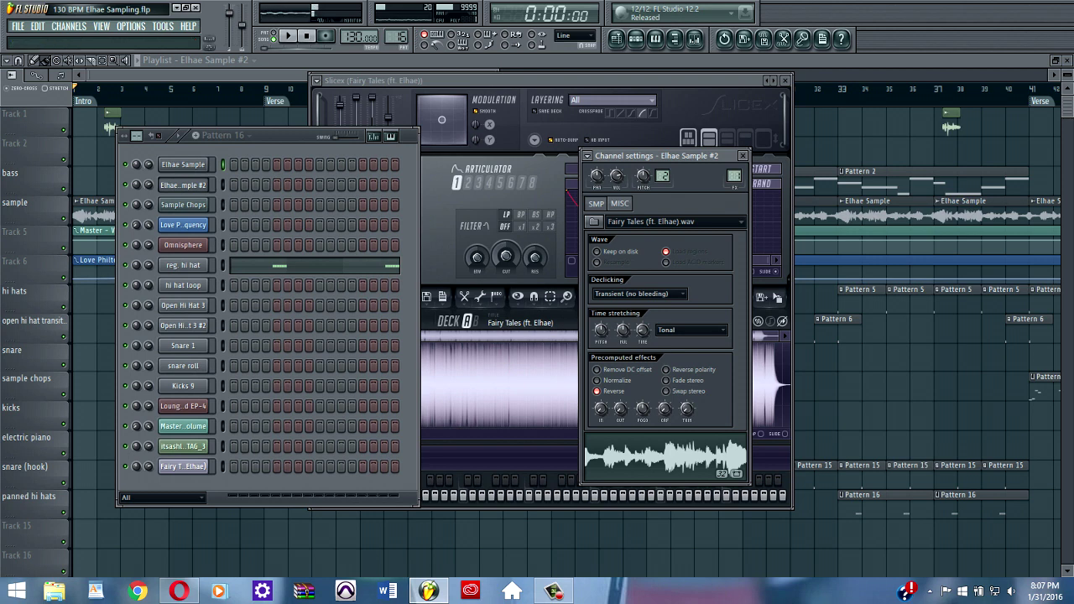
# Inspect the Fruity Love Philter effect on the Sample mixer track, then close everything except the playlist.
pyautogui.press('F9')
pyautogui.click(217, 323)
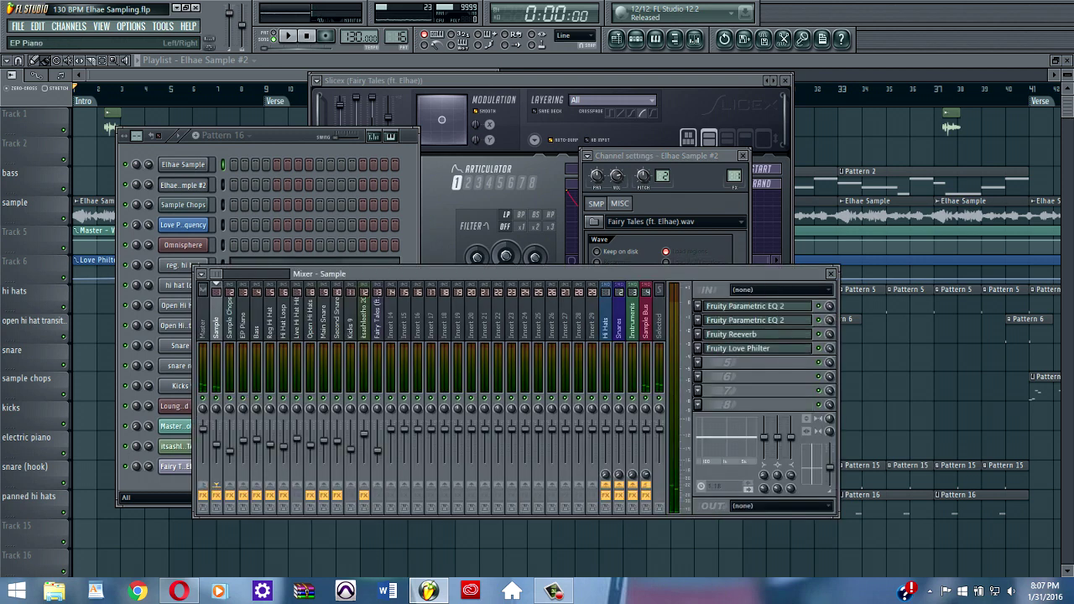
pyautogui.click(747, 349)
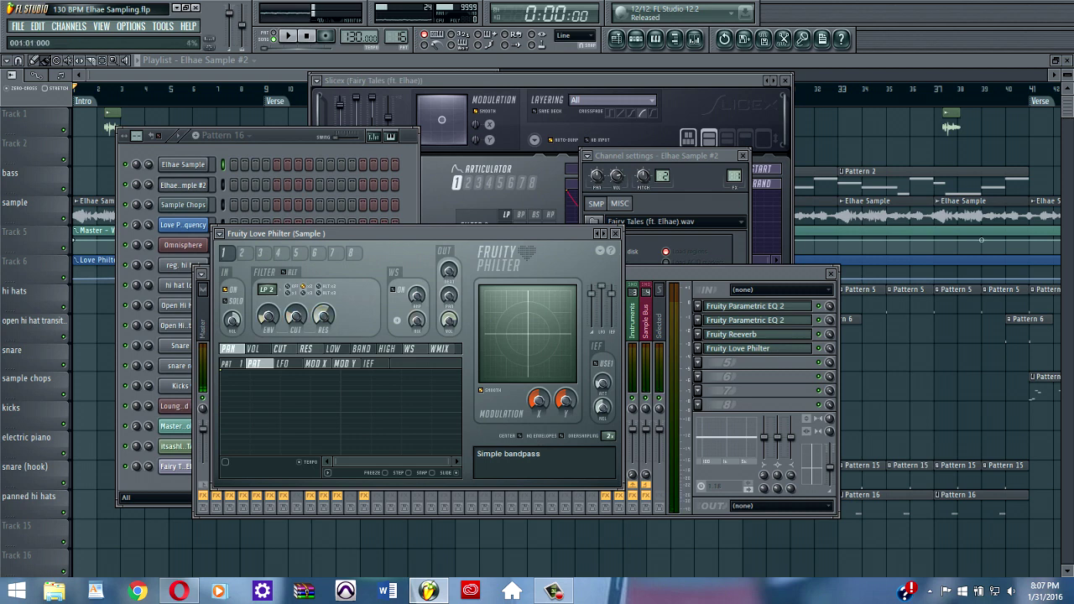
pyautogui.press('F12')
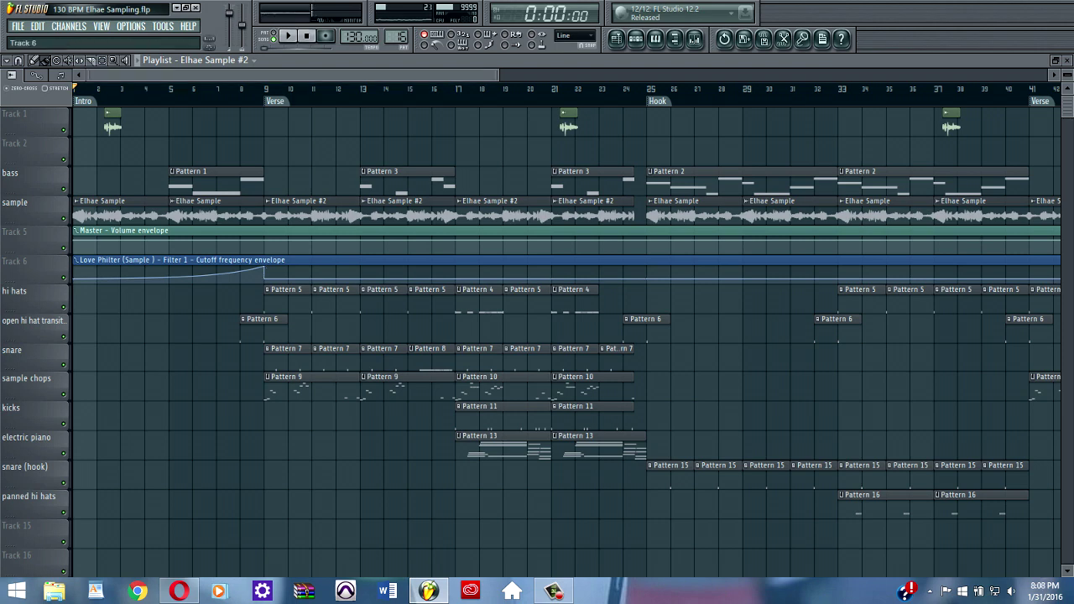
# Isolate Track 5, Track 6 and the sample track in the playlist, play the intro and stop at the Verse.
pyautogui.click(63, 277)
pyautogui.rightClick(63, 277)
pyautogui.click(63, 248)
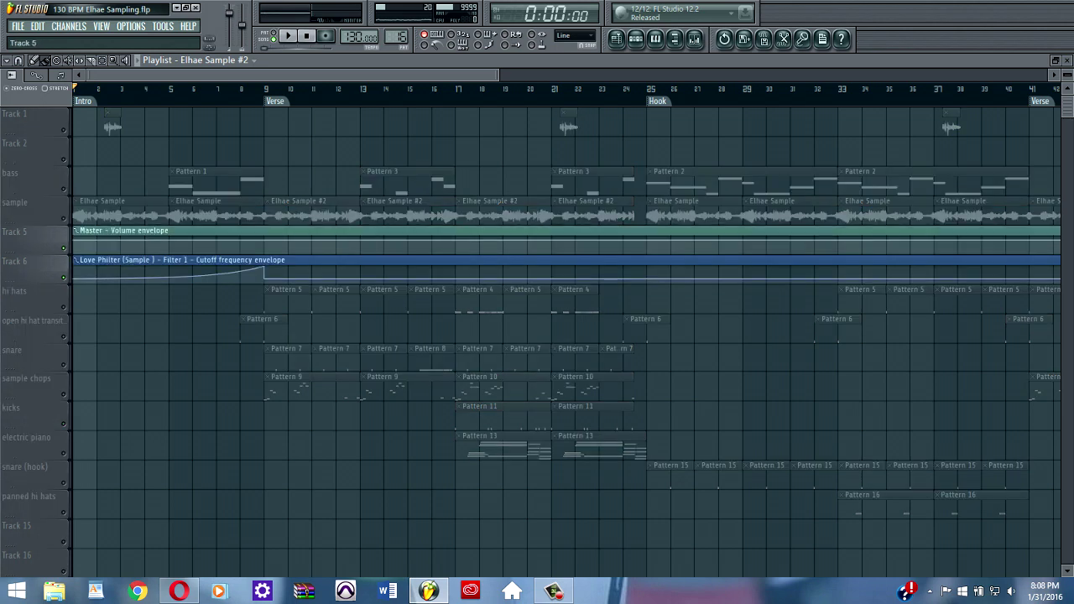
pyautogui.click(63, 218)
pyautogui.press('space')
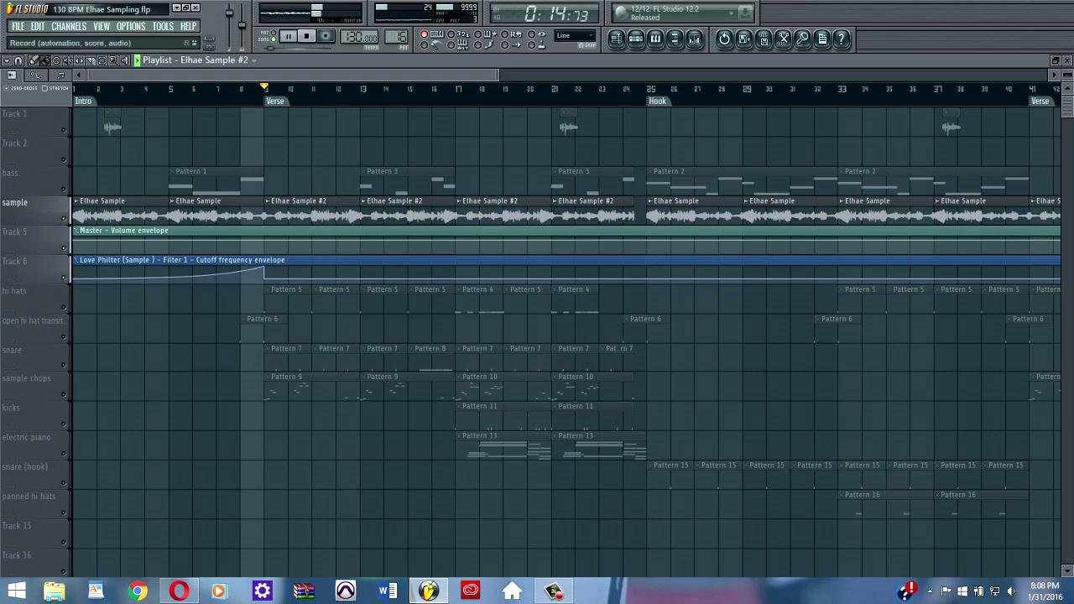
pyautogui.click(307, 36)
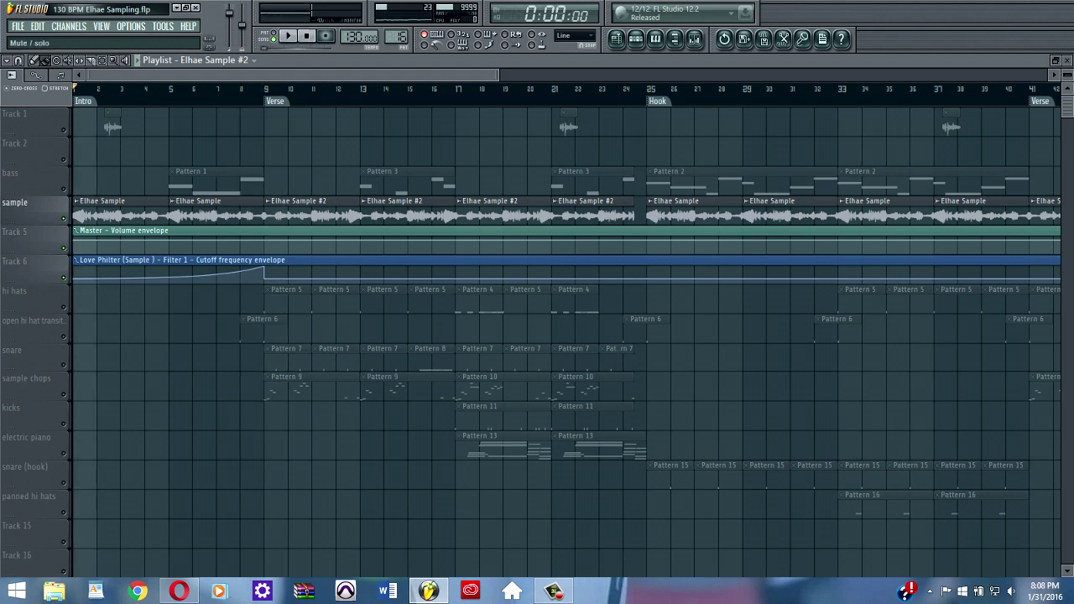
# Unmute the bass track and view the Omnisphere channel's Drama Wheel Bass effects, then close the plugin.
pyautogui.click(63, 188)
pyautogui.click(635, 39)
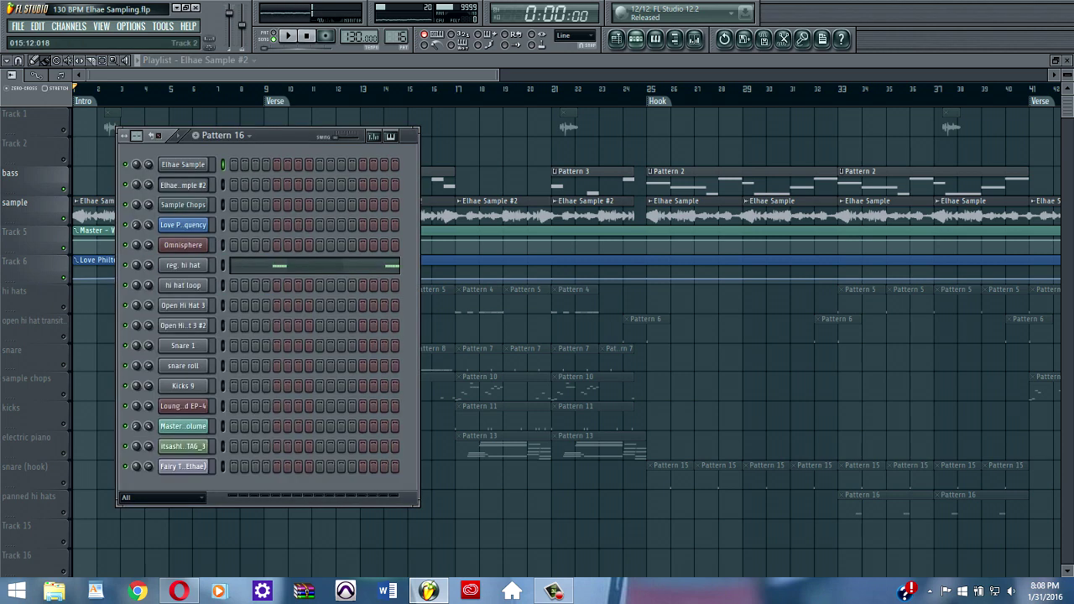
pyautogui.click(183, 244)
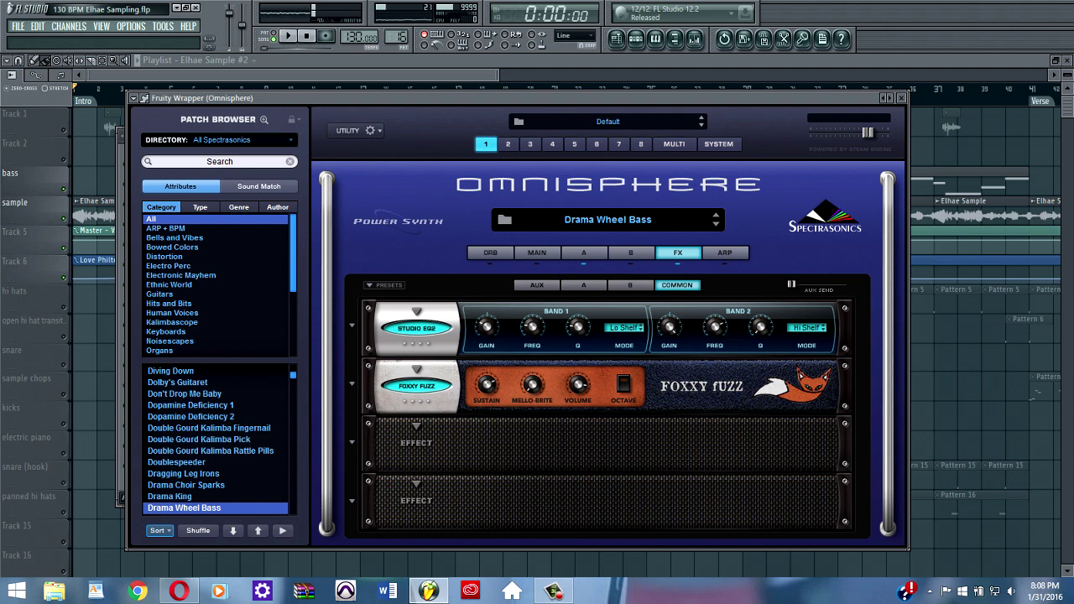
pyautogui.click(901, 98)
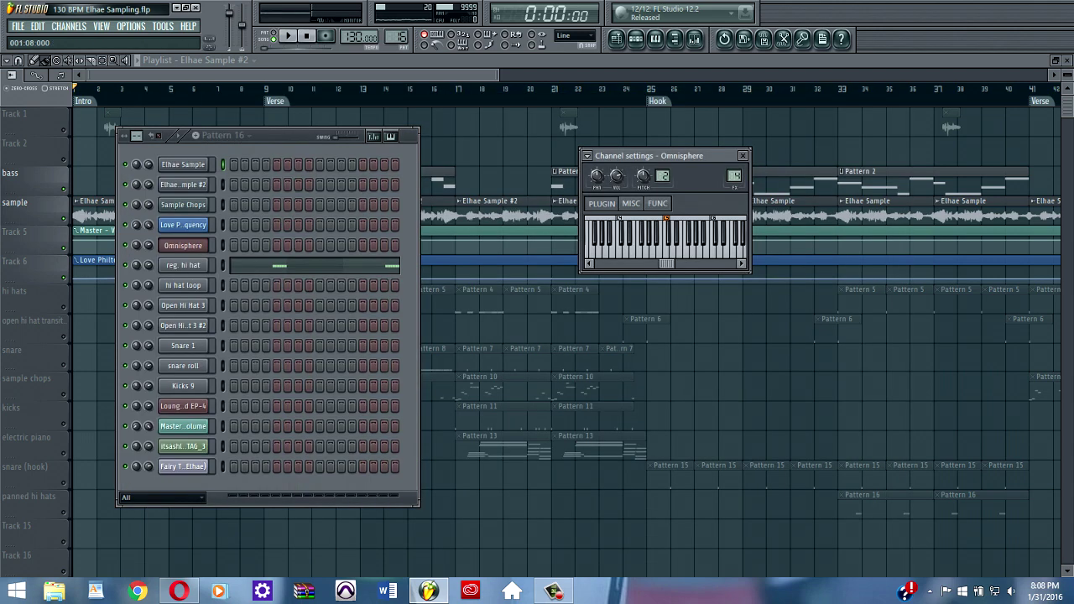
# Select Pattern 1, open its Omnisphere bass notes in the piano roll, play them and stop playback.
pyautogui.click(223, 135)
pyautogui.click(223, 150)
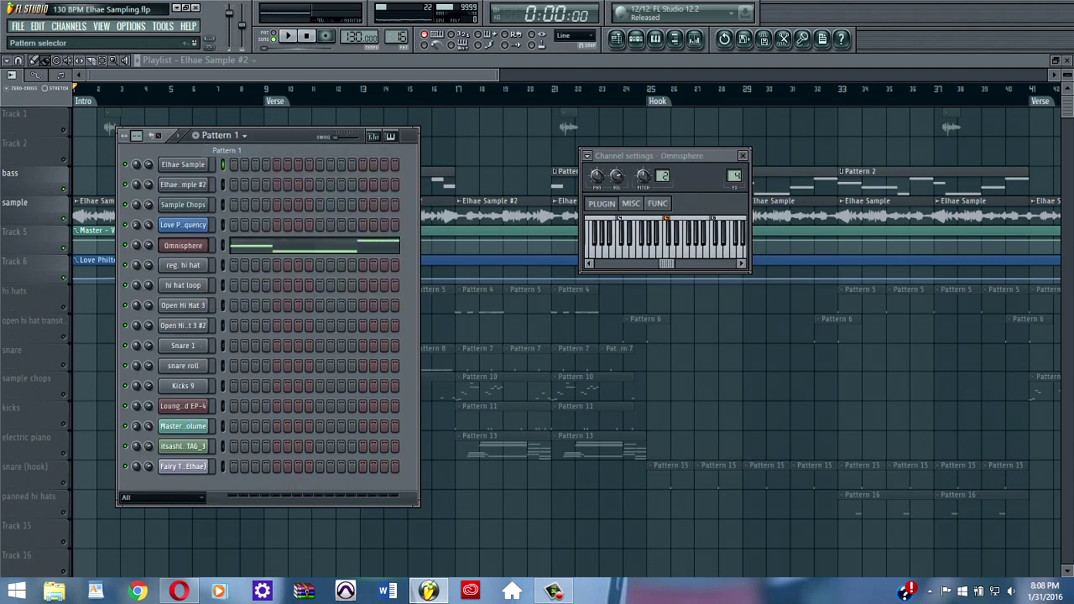
pyautogui.press('F7')
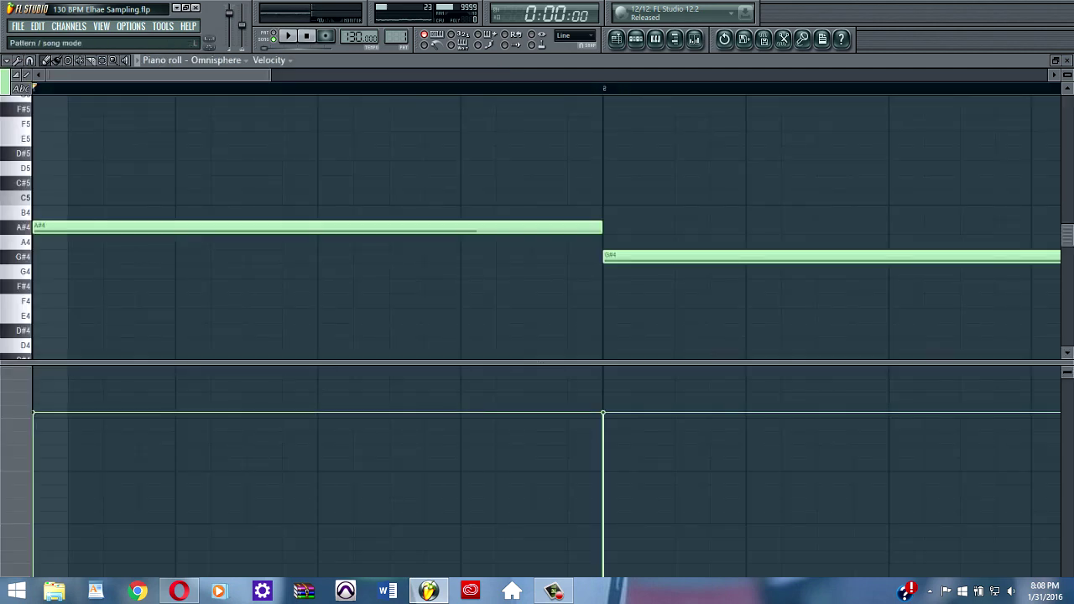
pyautogui.press('space')
pyautogui.moveTo(269, 75); pyautogui.dragTo(990, 76)
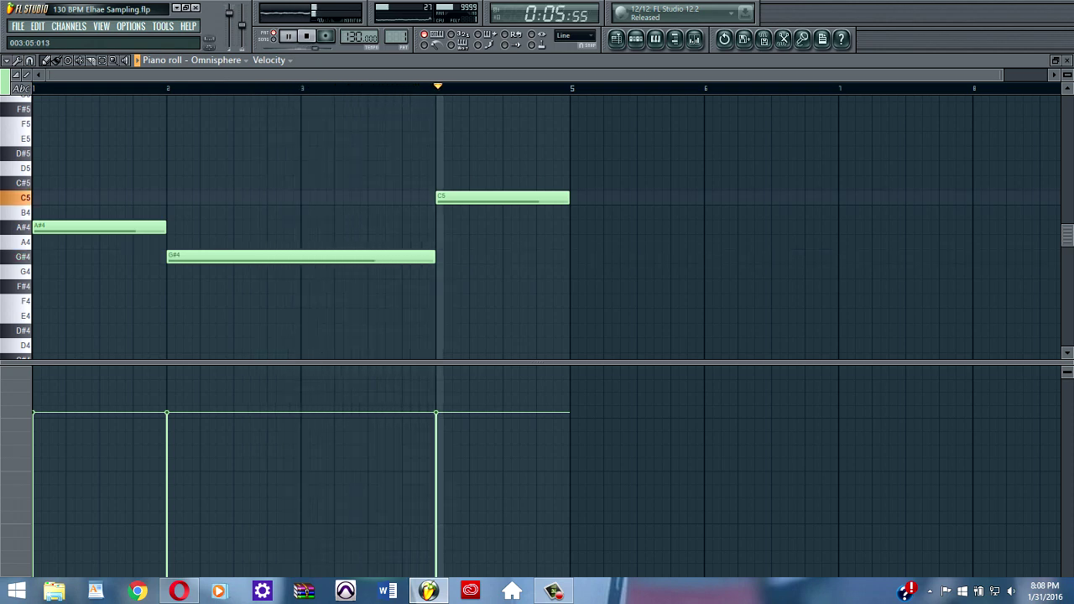
pyautogui.click(307, 36)
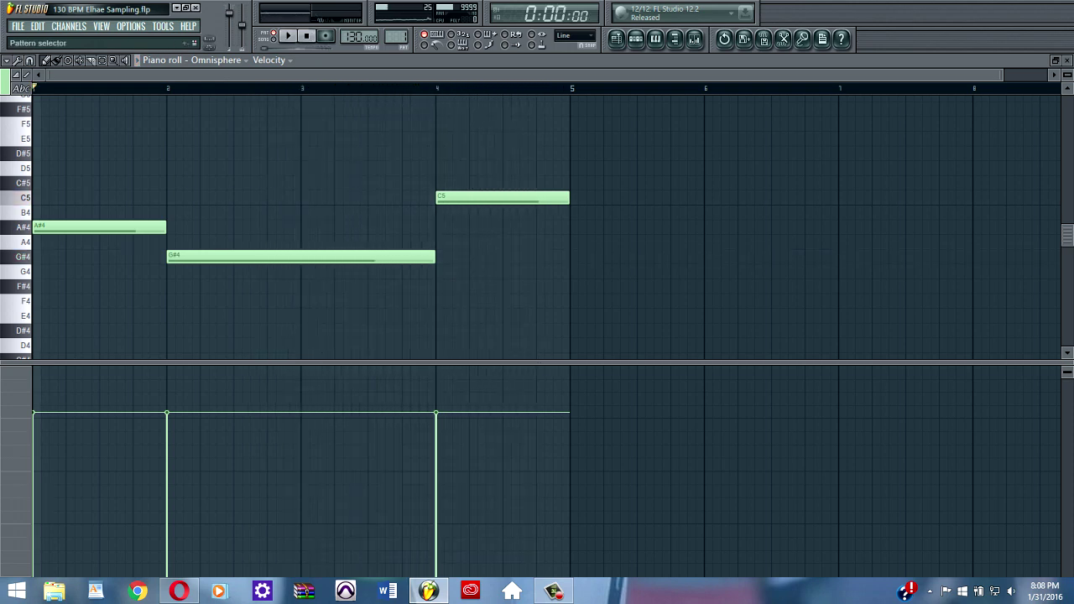
# Switch to Pattern 2 and play its bass melody in the piano roll, then stop playback.
pyautogui.moveTo(396, 38); pyautogui.dragTo(396, 32)
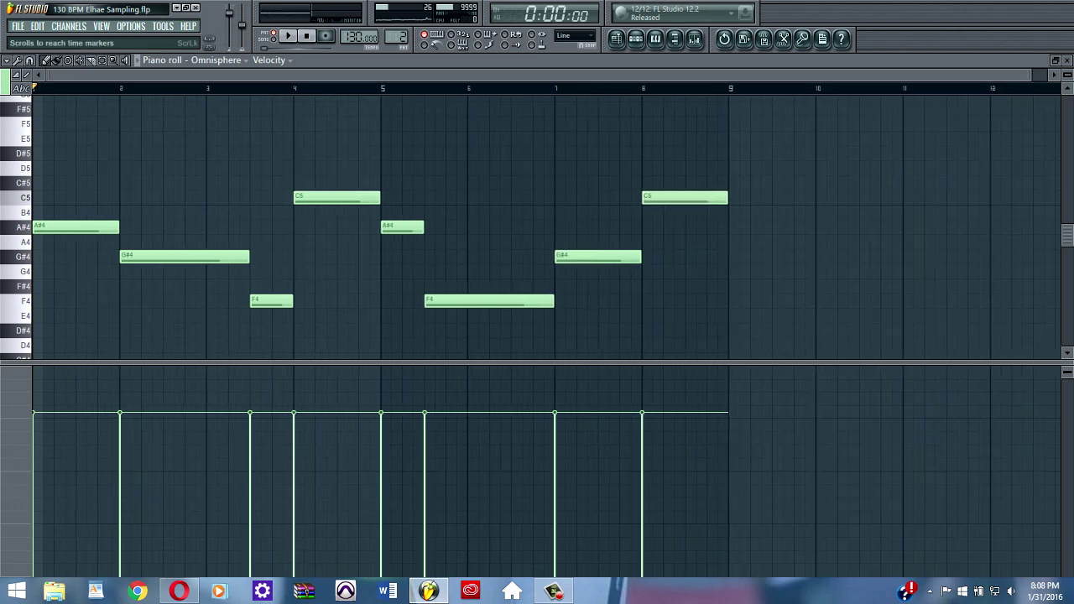
pyautogui.press('space')
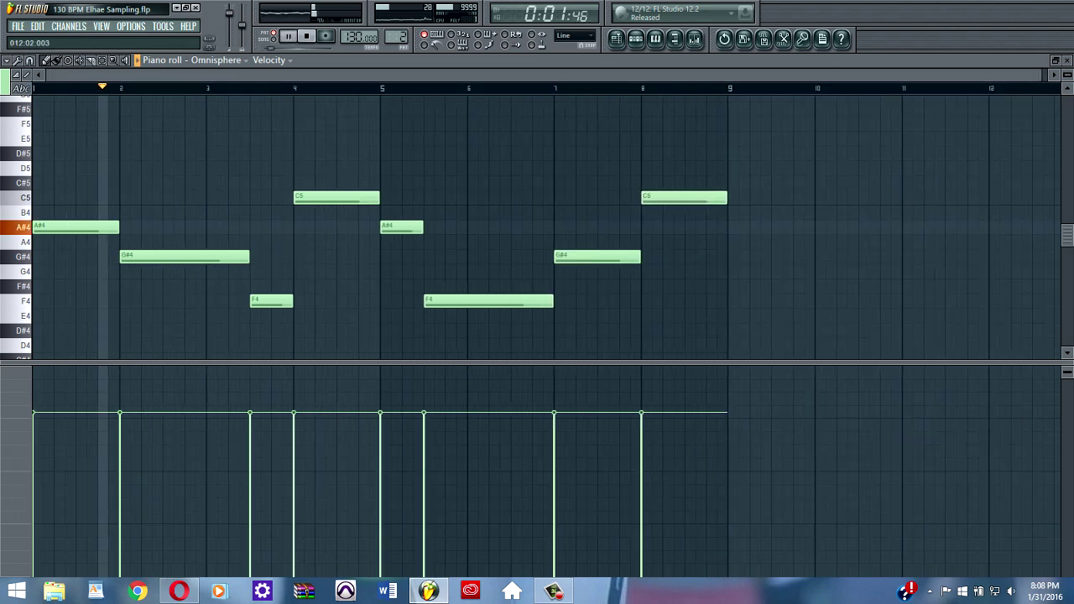
pyautogui.scroll(-1, 669, 226)
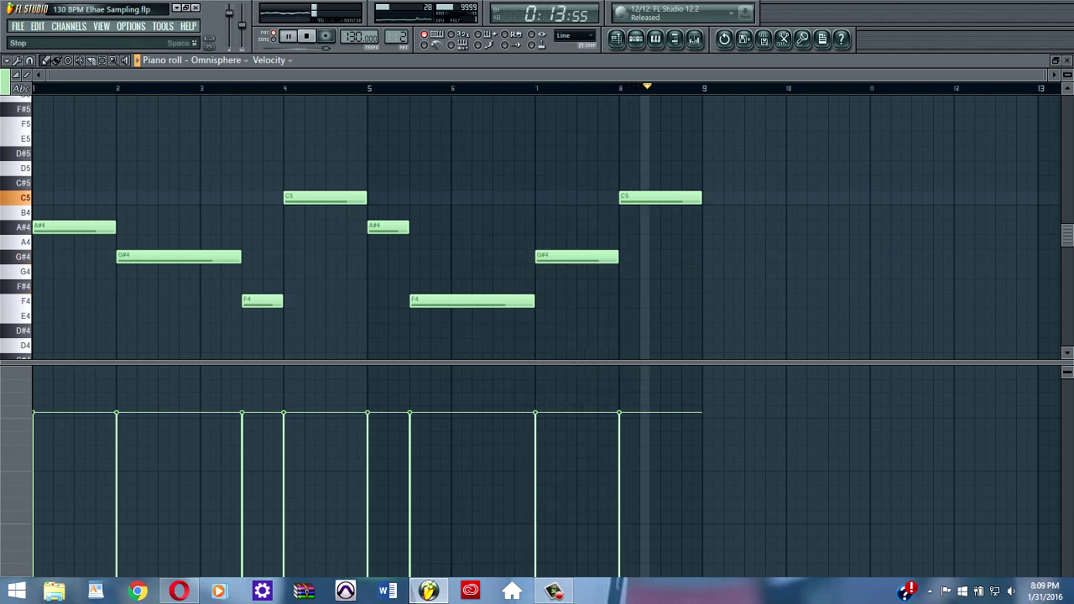
pyautogui.press('space')
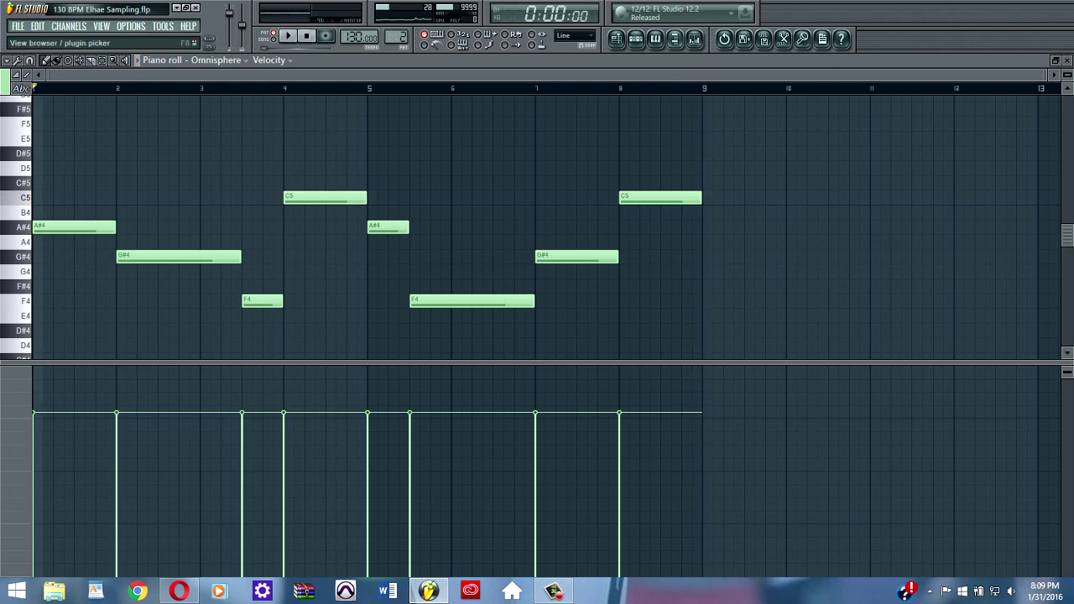
# Inspect both Fruity Parametric EQ 2 effects on the Bass mixer track, including bands 1 and 2 of the second equalizer.
pyautogui.press('F9')
pyautogui.click(257, 325)
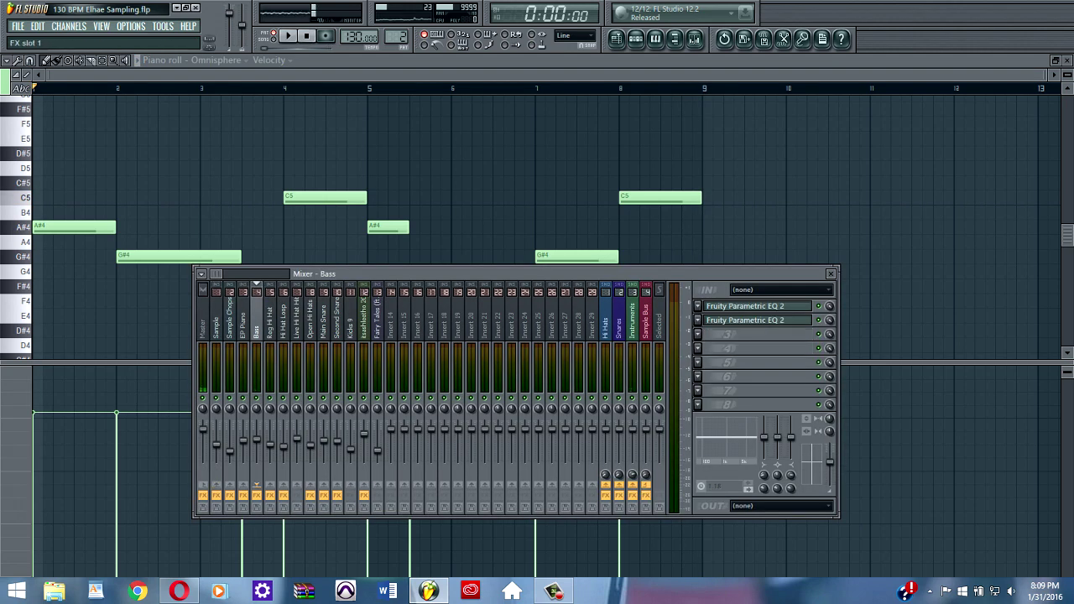
pyautogui.click(757, 306)
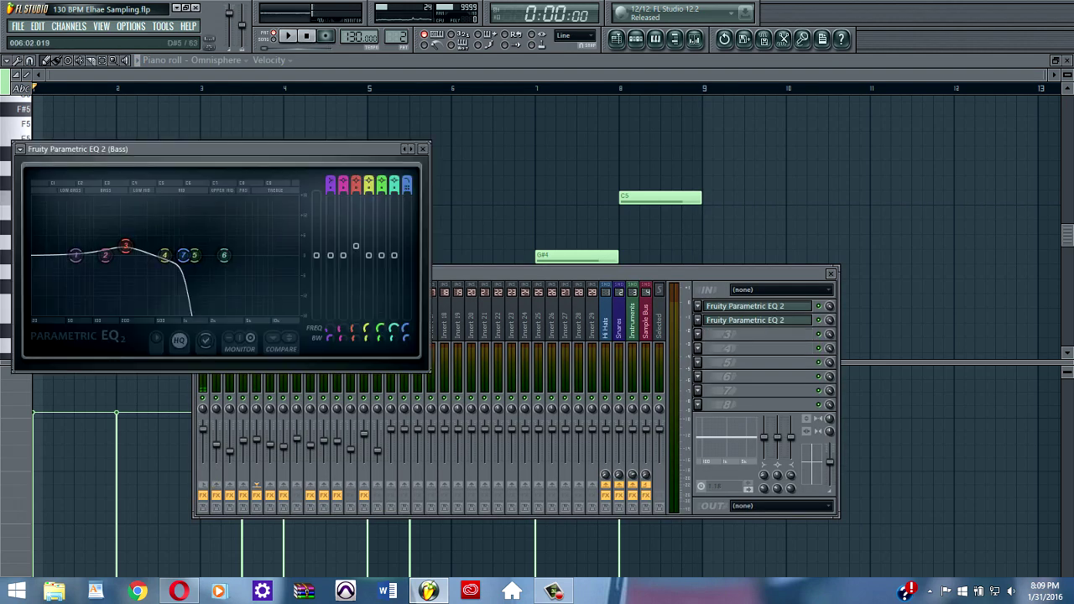
pyautogui.click(422, 149)
pyautogui.click(757, 321)
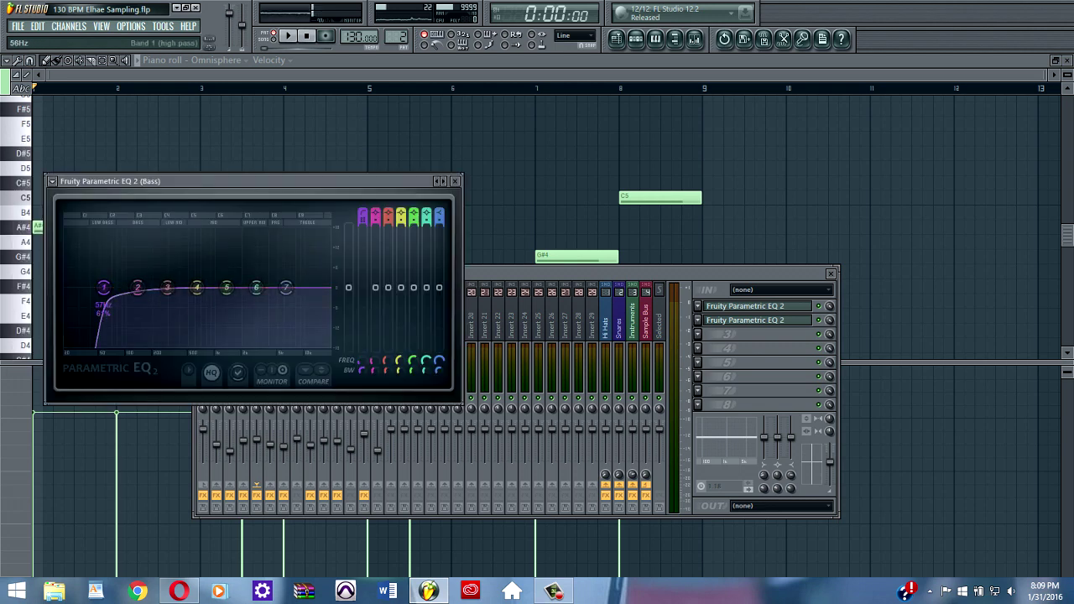
pyautogui.moveTo(138, 287); pyautogui.dragTo(137, 288)
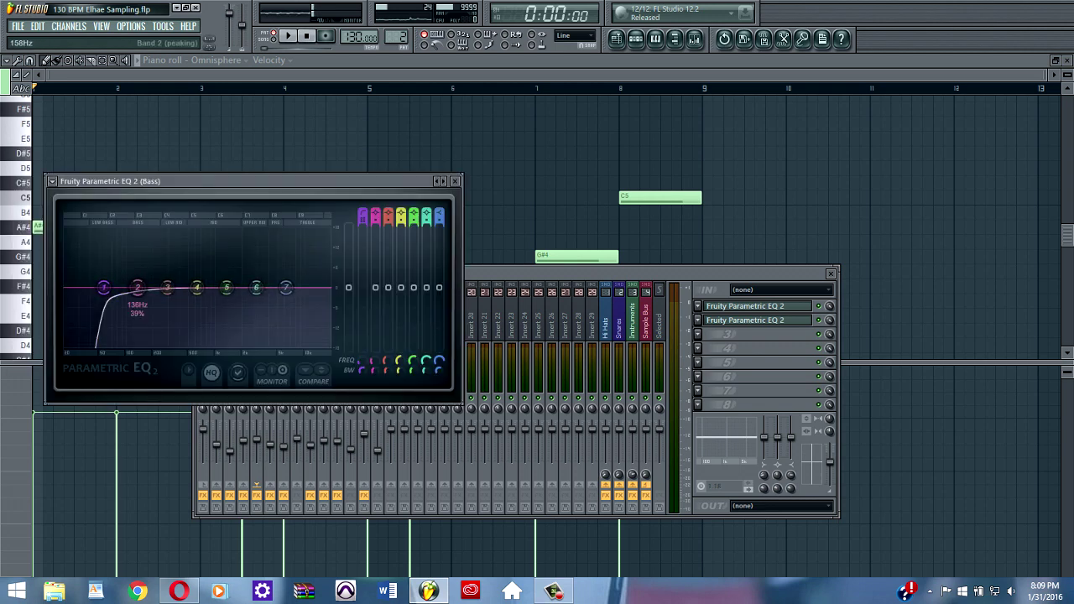
# Close the Bass equalizer, the piano roll and the remaining open windows to return to the playlist.
pyautogui.click(456, 181)
pyautogui.click(1055, 60)
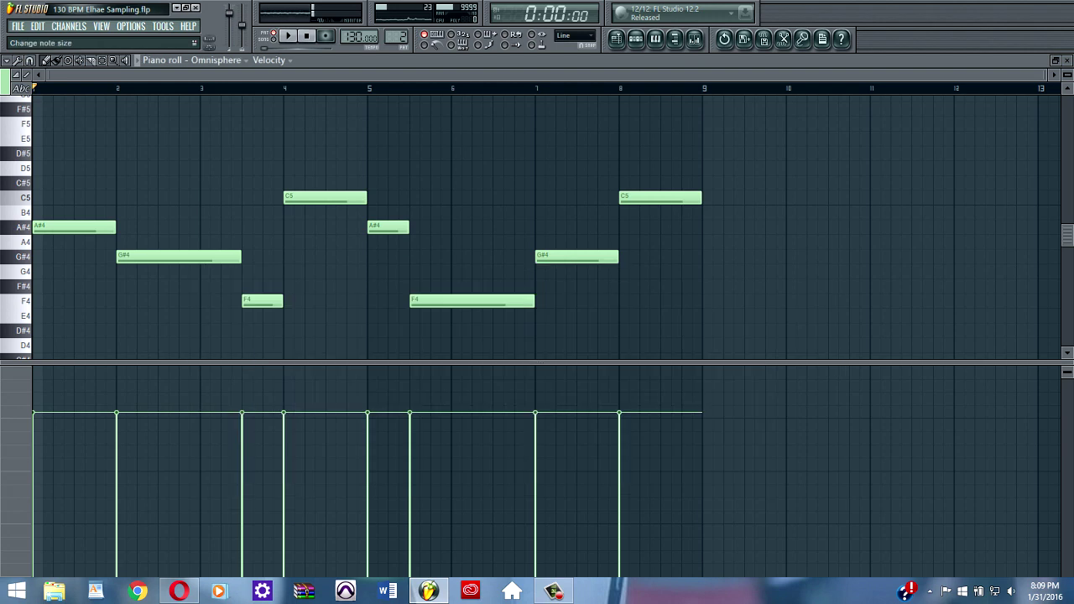
pyautogui.click(1067, 60)
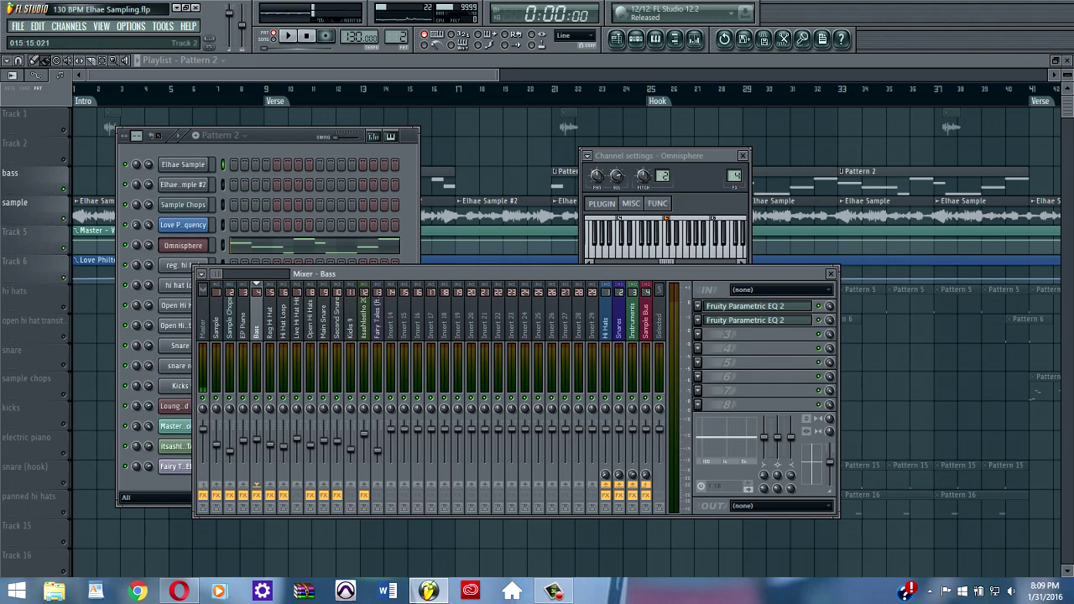
pyautogui.click(301, 135)
pyautogui.press('F12')
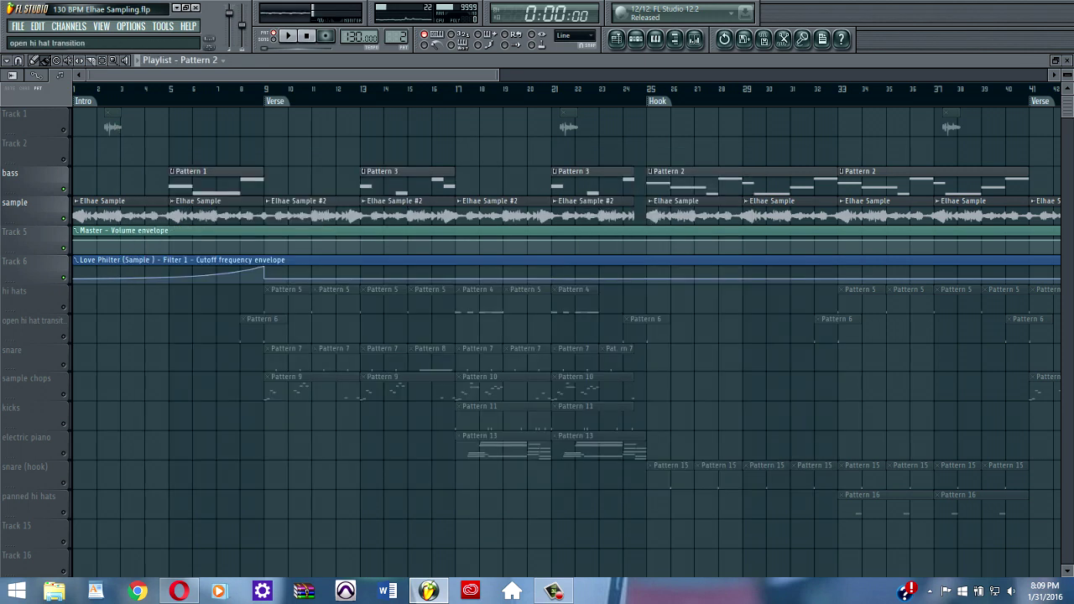
# Unmute the hi hats track, select Pattern 5 in the step sequencer, play its hi hat loop and stop playback.
pyautogui.click(636, 40)
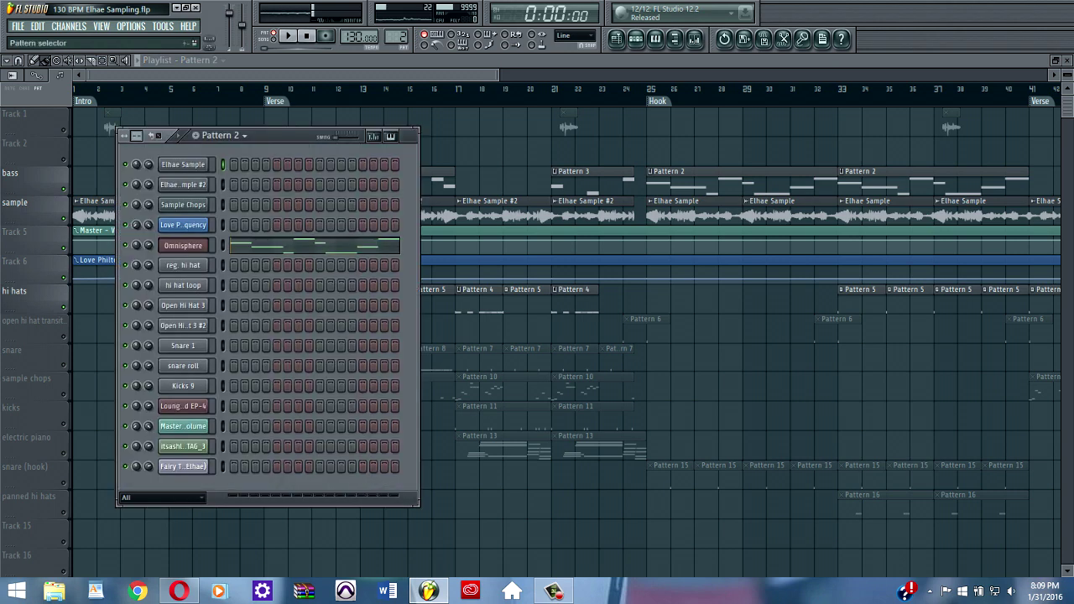
pyautogui.click(222, 135)
pyautogui.click(225, 201)
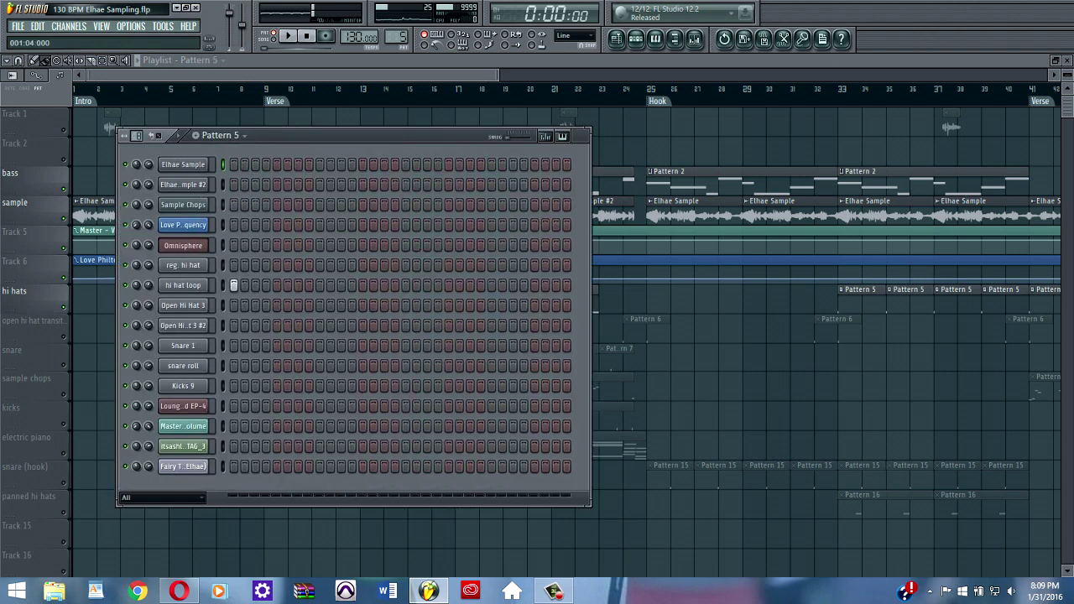
pyautogui.press('space')
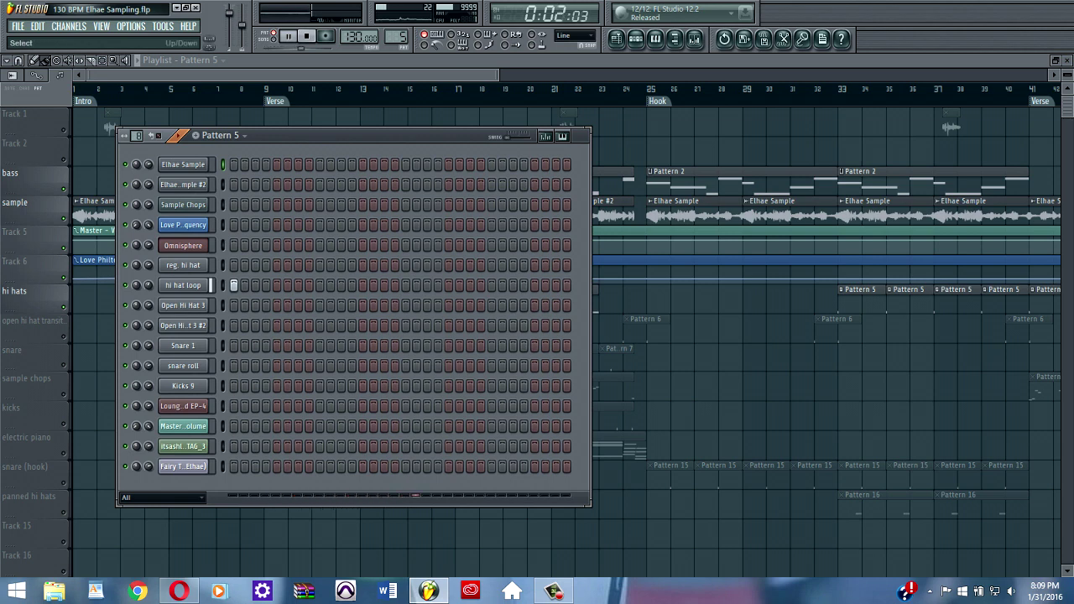
pyautogui.press('space')
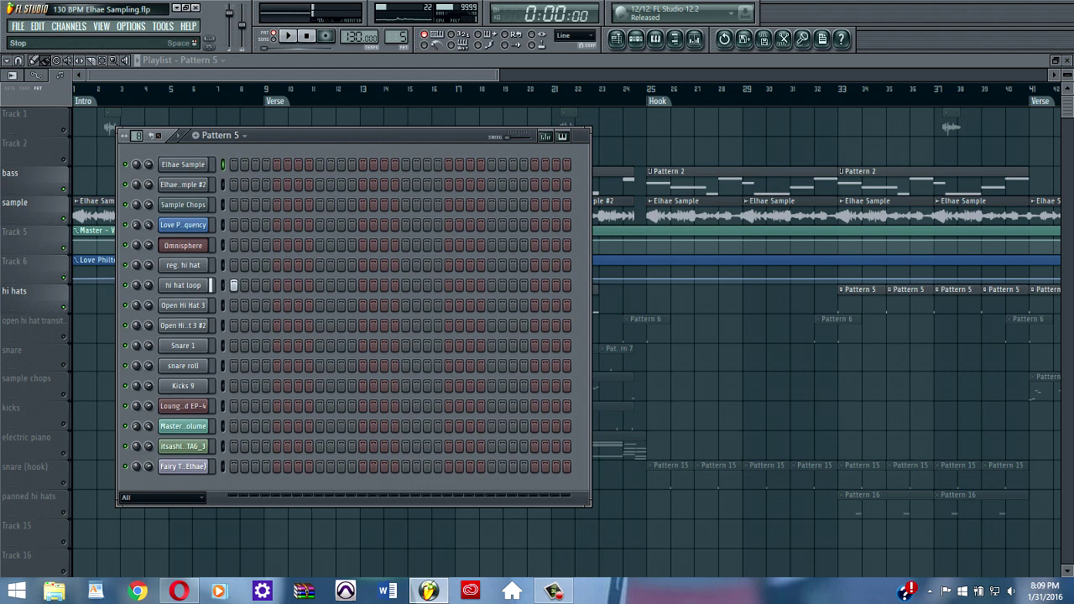
# Switch to Pattern 4, play its reg. hi hat roll in the piano roll, stop playback and return to the playlist.
pyautogui.click(306, 36)
pyautogui.moveTo(398, 36); pyautogui.dragTo(398, 42)
pyautogui.click(360, 265)
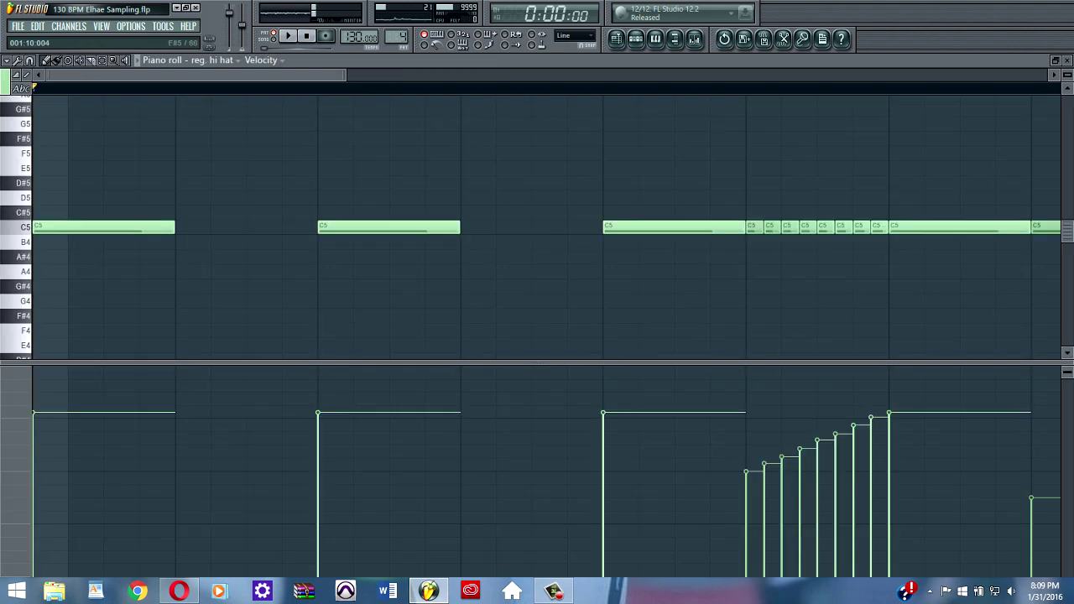
pyautogui.scroll(-4, 657, 377)
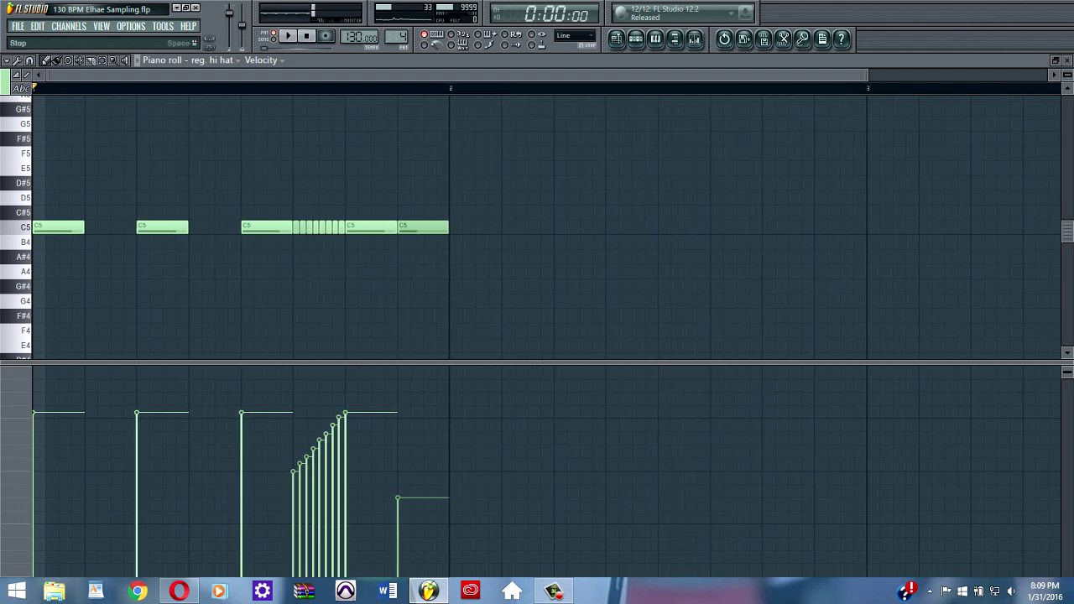
pyautogui.press('space')
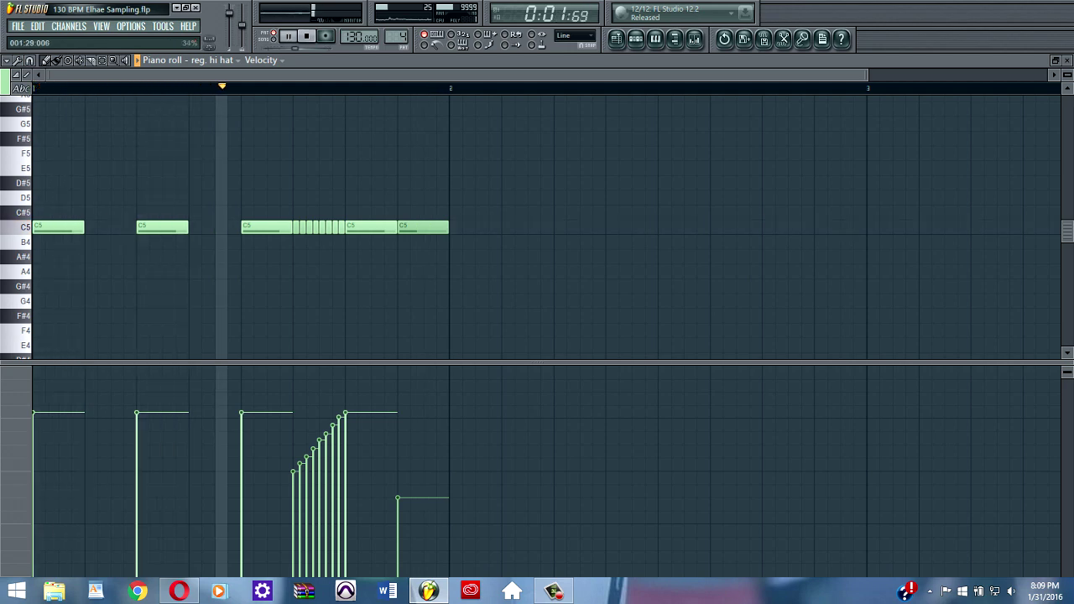
pyautogui.click(306, 36)
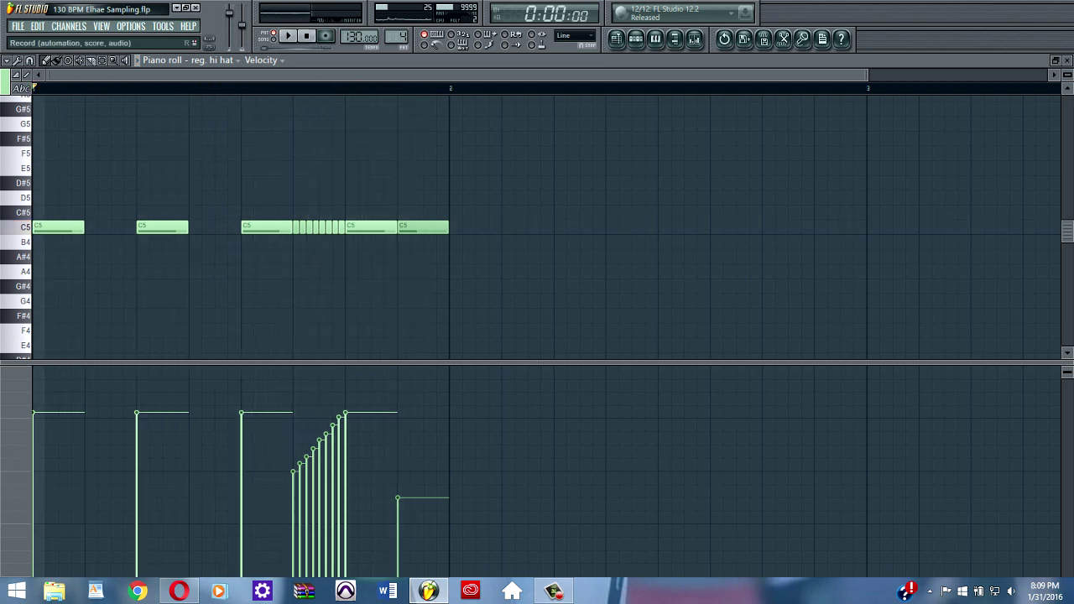
pyautogui.click(1067, 61)
pyautogui.press('F6')
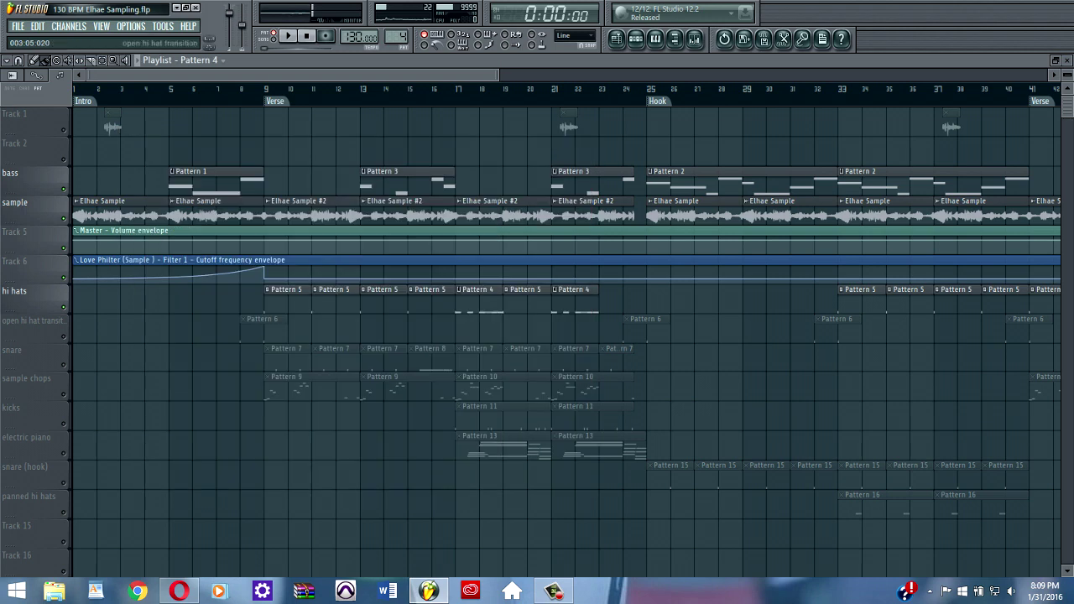
# Unmute the open hi hat transition track, select Pattern 6 and view the channel settings of Open Hi Hat 3 #2 and Open Hi Hat 3.
pyautogui.click(635, 38)
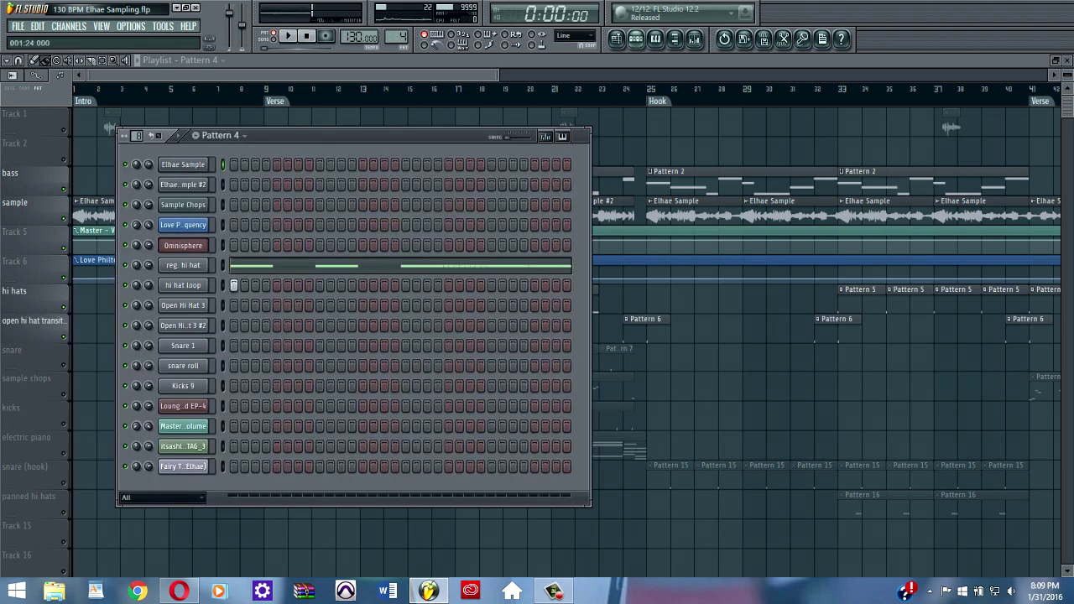
pyautogui.click(219, 135)
pyautogui.click(214, 210)
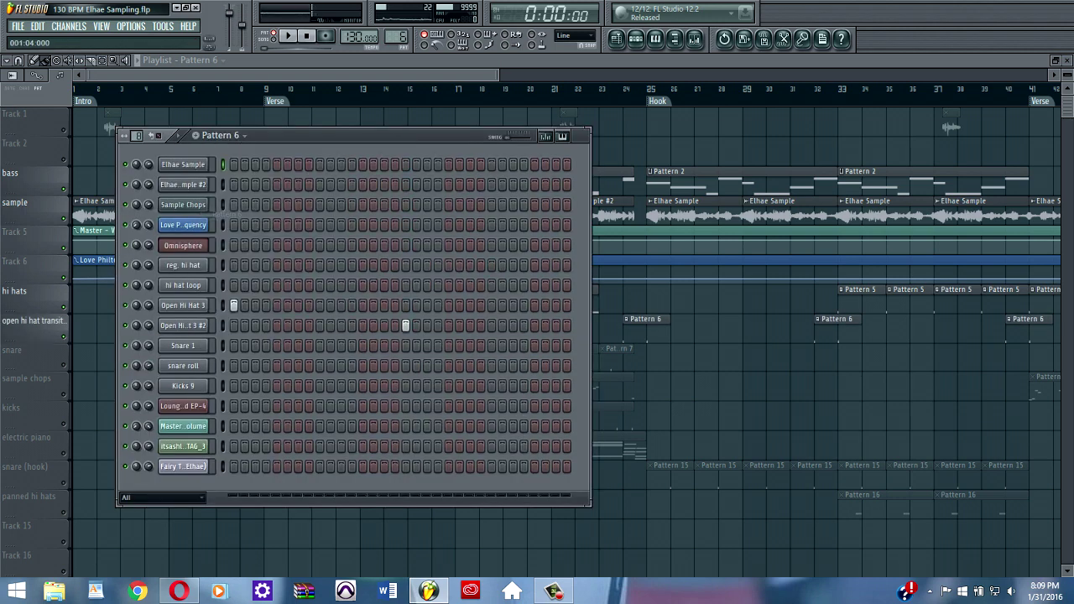
pyautogui.click(183, 325)
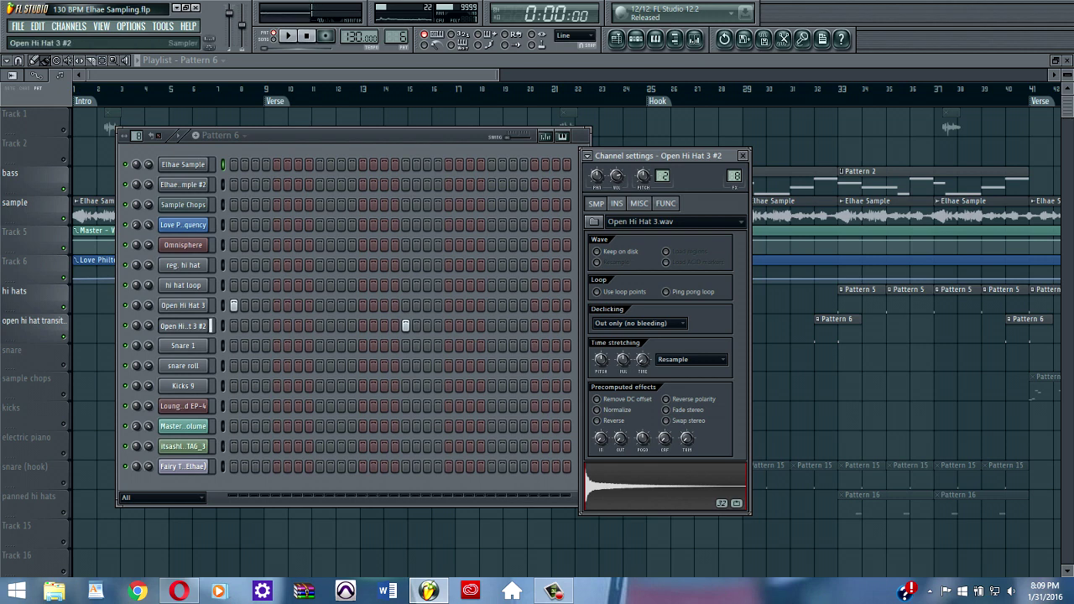
pyautogui.click(183, 306)
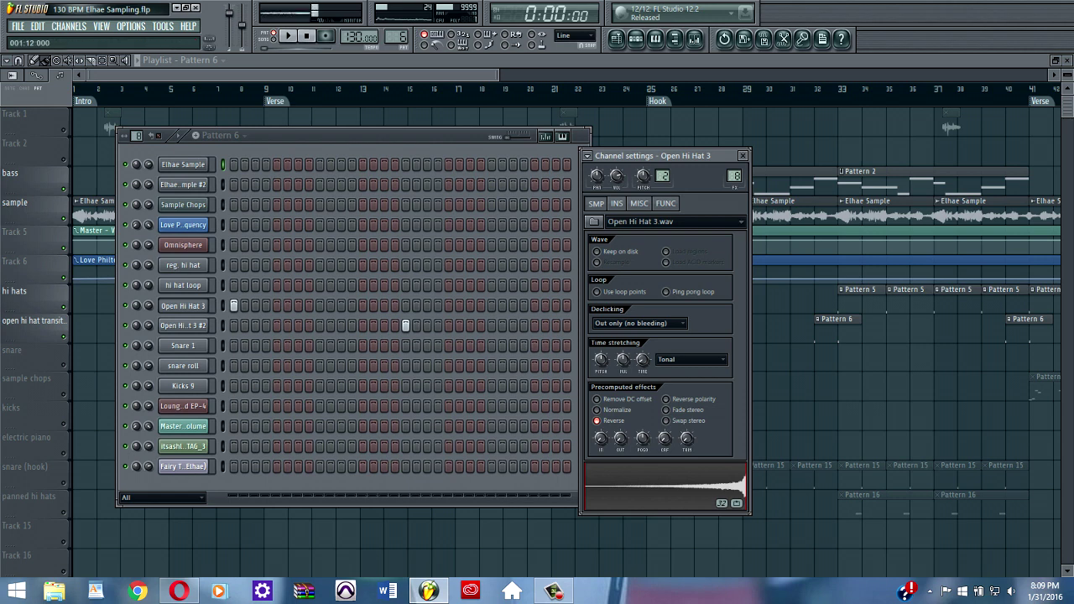
# Unmute the snare track, select Pattern 7, play its Snare 1 steps and stop playback.
pyautogui.click(63, 365)
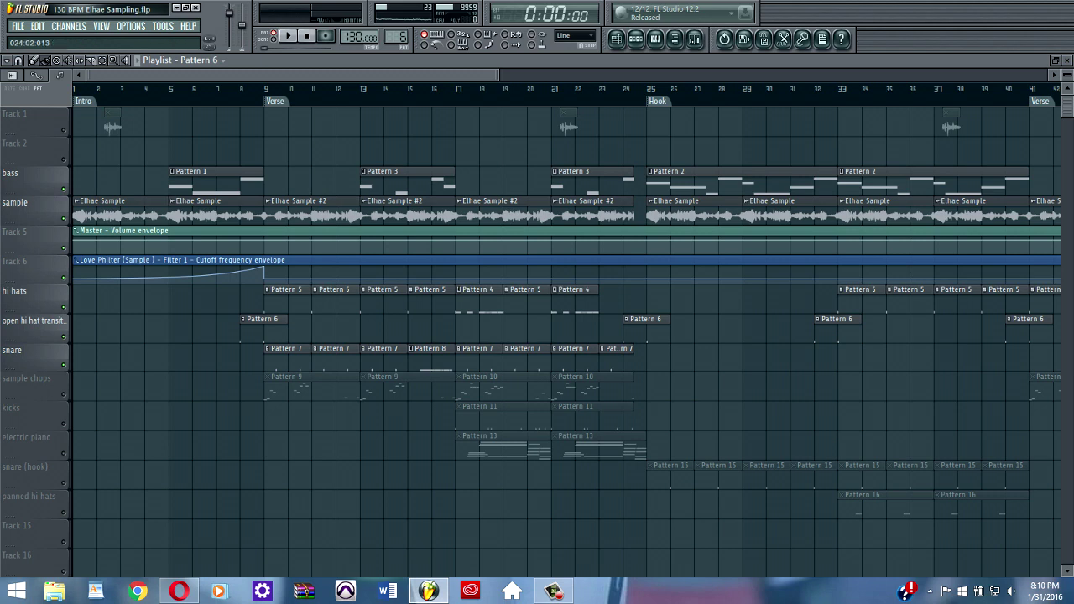
pyautogui.click(636, 39)
pyautogui.click(221, 135)
pyautogui.click(227, 226)
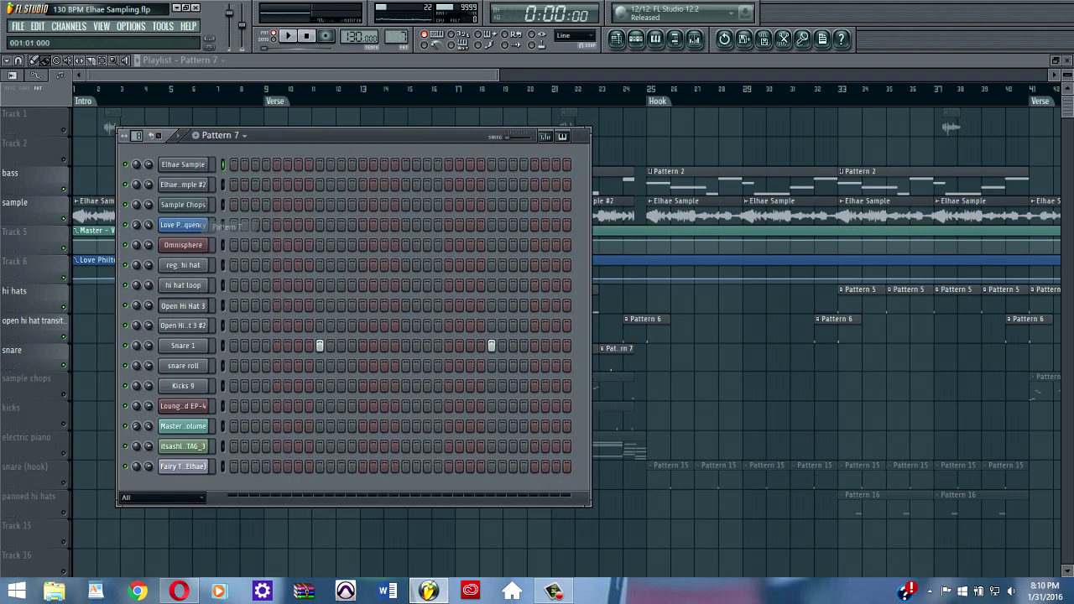
pyautogui.press('space')
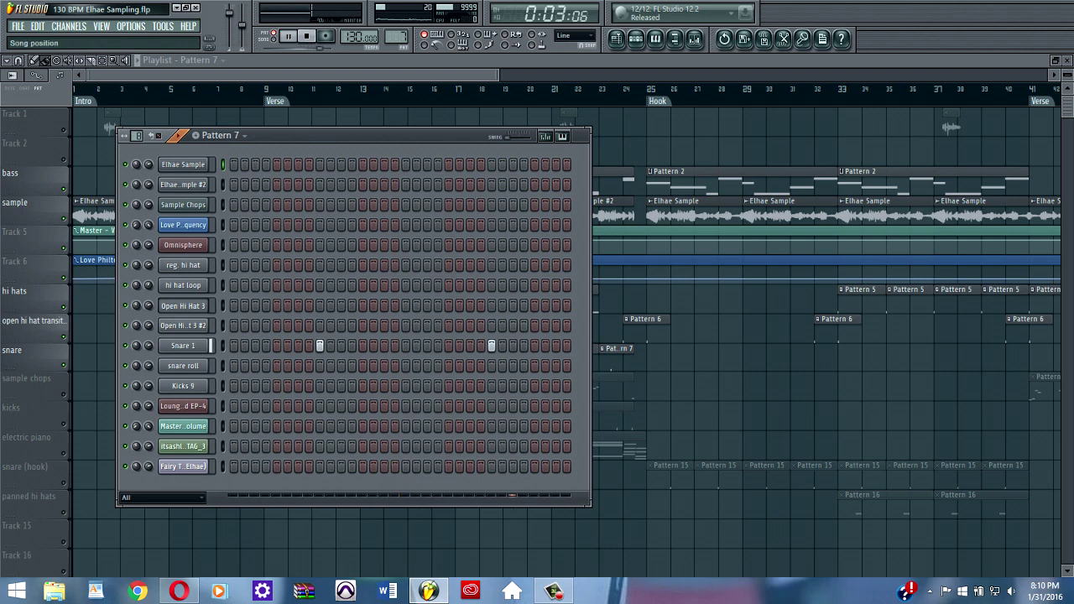
pyautogui.click(307, 36)
# Play Pattern 8 and view its Snare 1 notes in the piano roll, then stop and return to the playlist.
pyautogui.scroll(1, 396, 37)
pyautogui.click(288, 36)
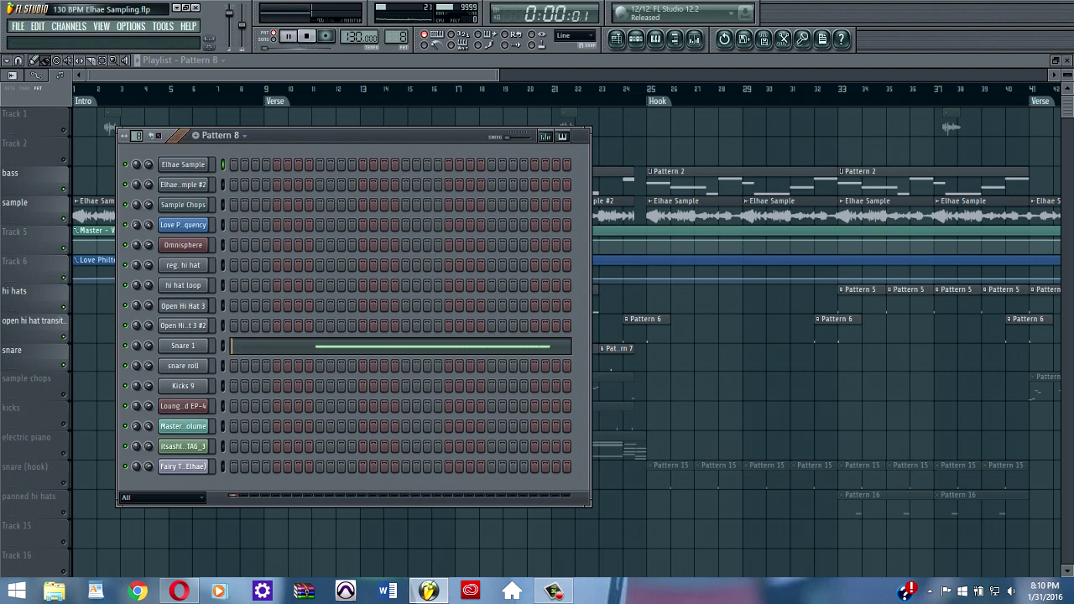
pyautogui.click(365, 346)
pyautogui.moveTo(346, 75); pyautogui.dragTo(861, 76)
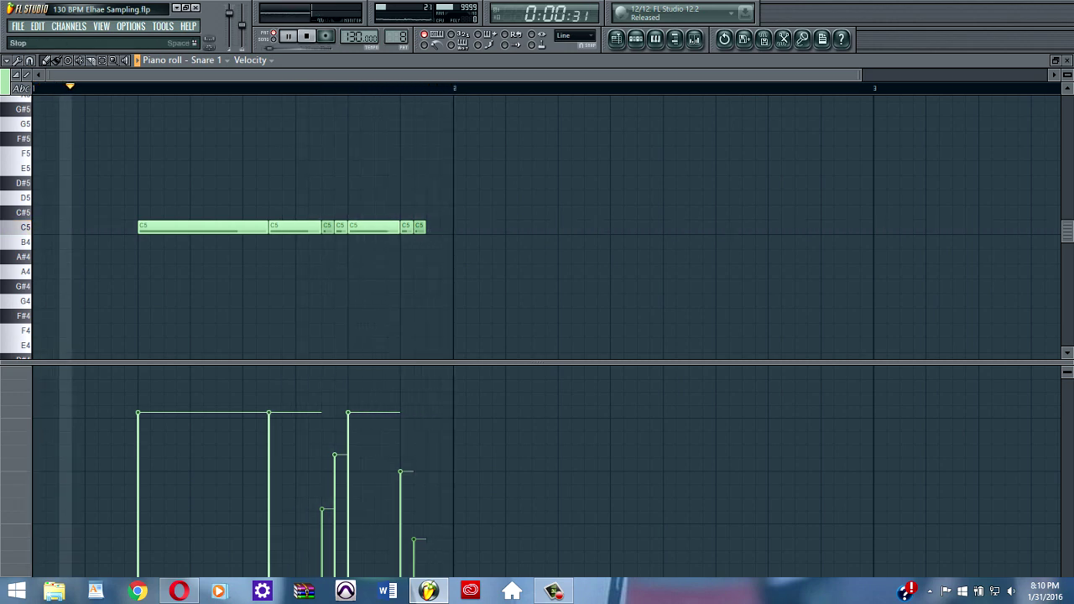
pyautogui.press('space')
pyautogui.press('Escape')
pyautogui.press('Escape')
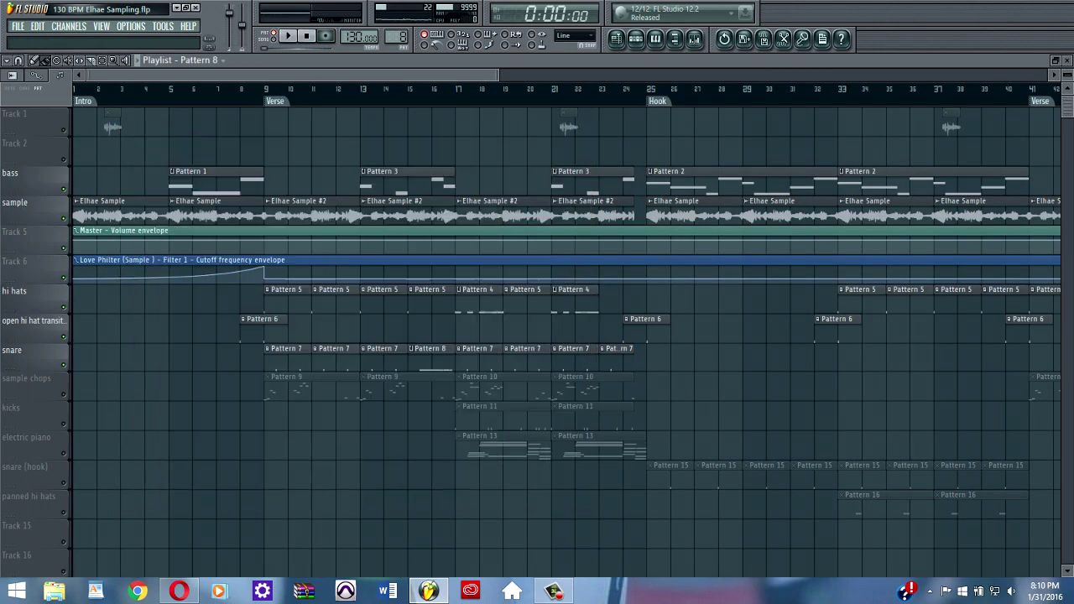
# Unmute the sample chops track and view the Elhae Sample channel settings and the Sample Chops channel's Slicex plugin.
pyautogui.click(63, 396)
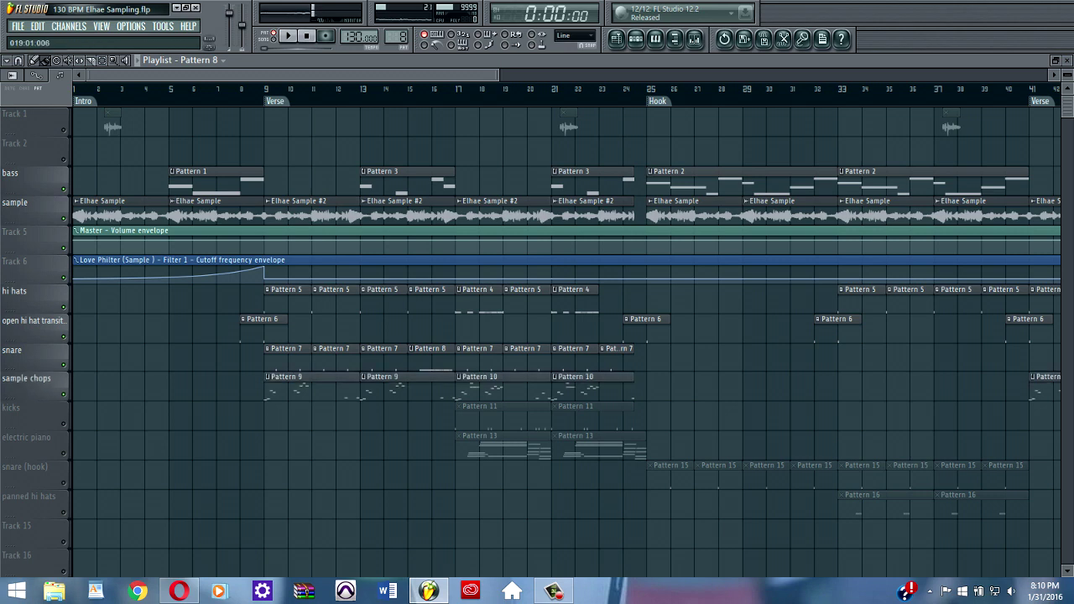
pyautogui.press('F6')
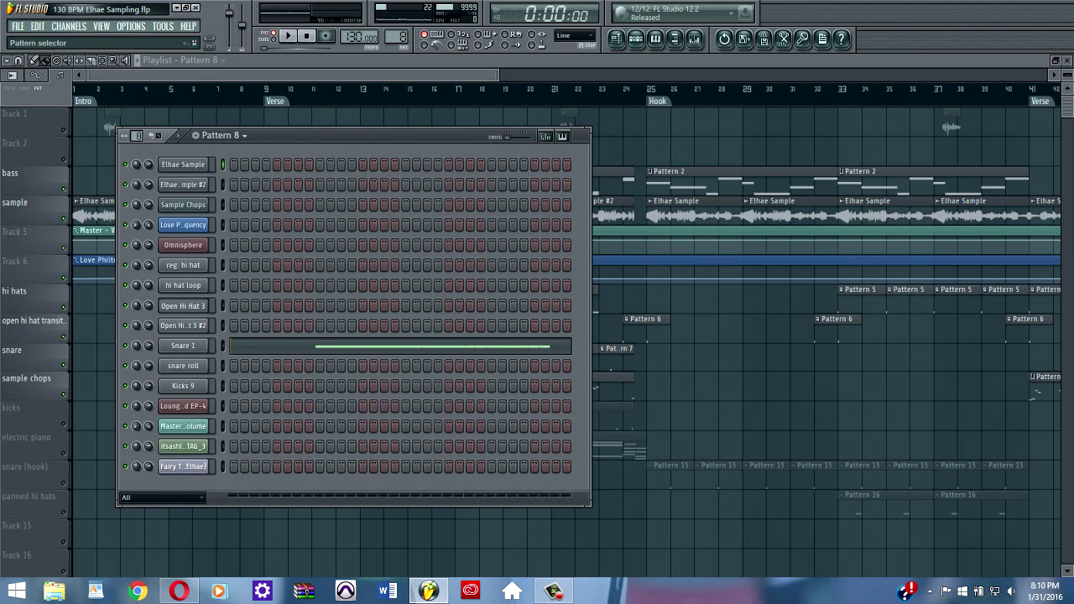
pyautogui.click(183, 165)
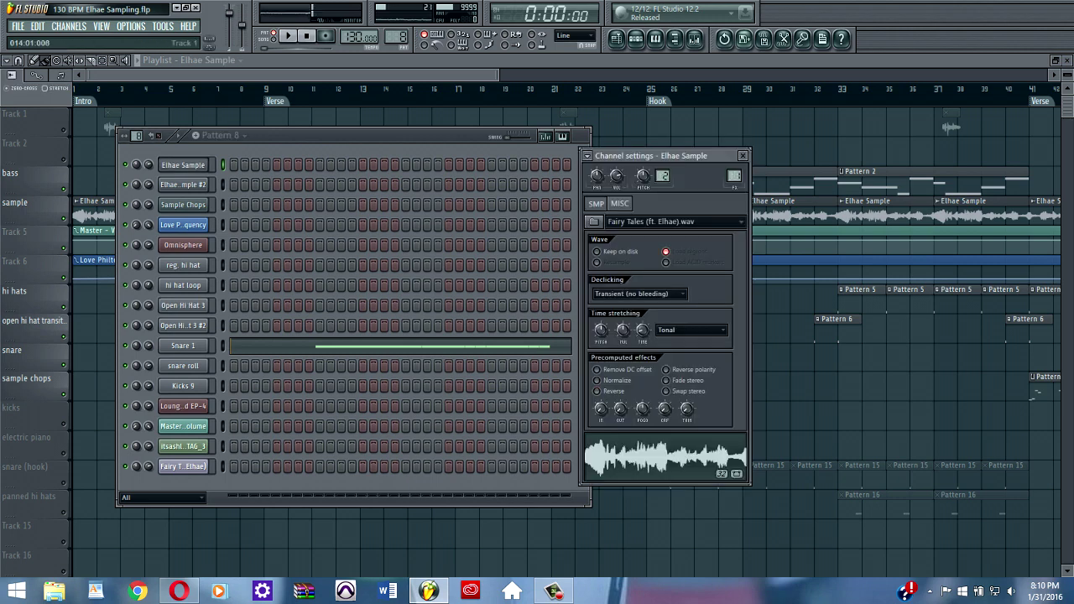
pyautogui.click(183, 205)
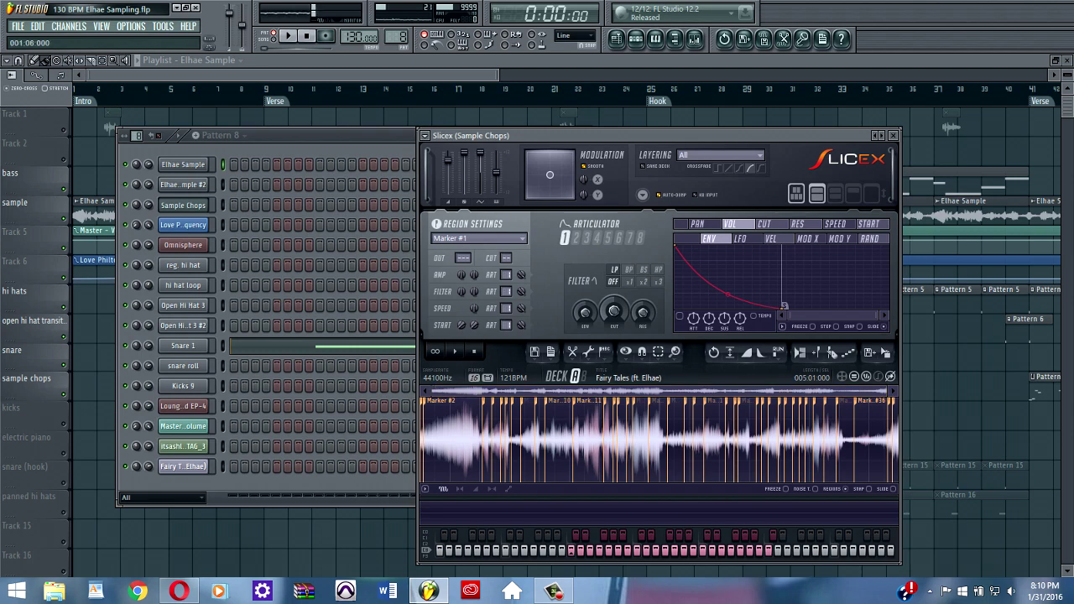
# Select Pattern 9, open its Sample Chops notes in an enlarged piano roll note area, play them and stop playback.
pyautogui.click(221, 136)
pyautogui.click(225, 251)
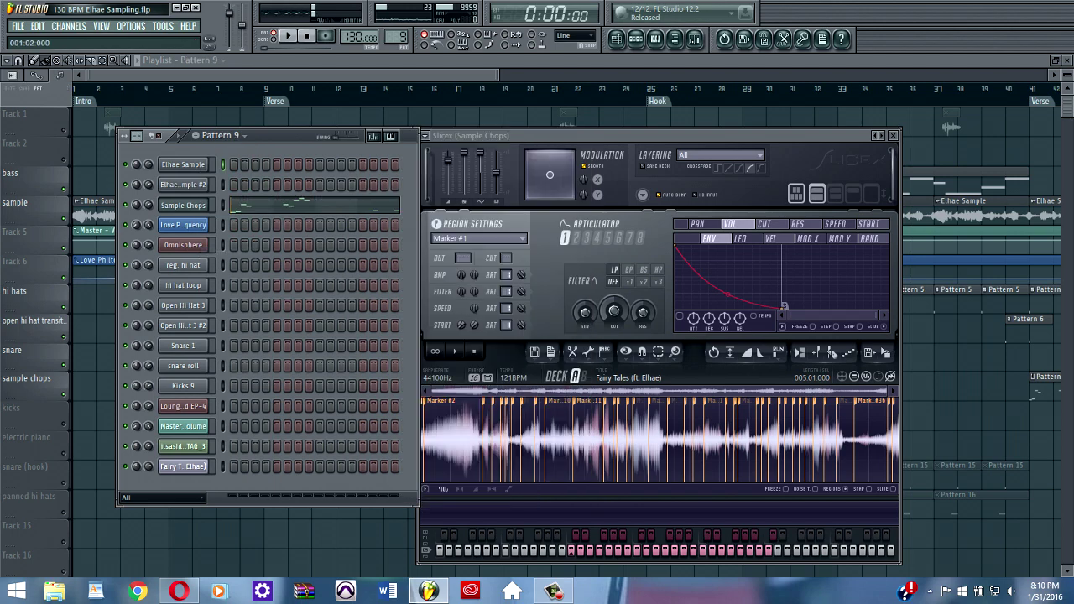
pyautogui.click(267, 203)
pyautogui.moveTo(275, 75); pyautogui.dragTo(642, 75)
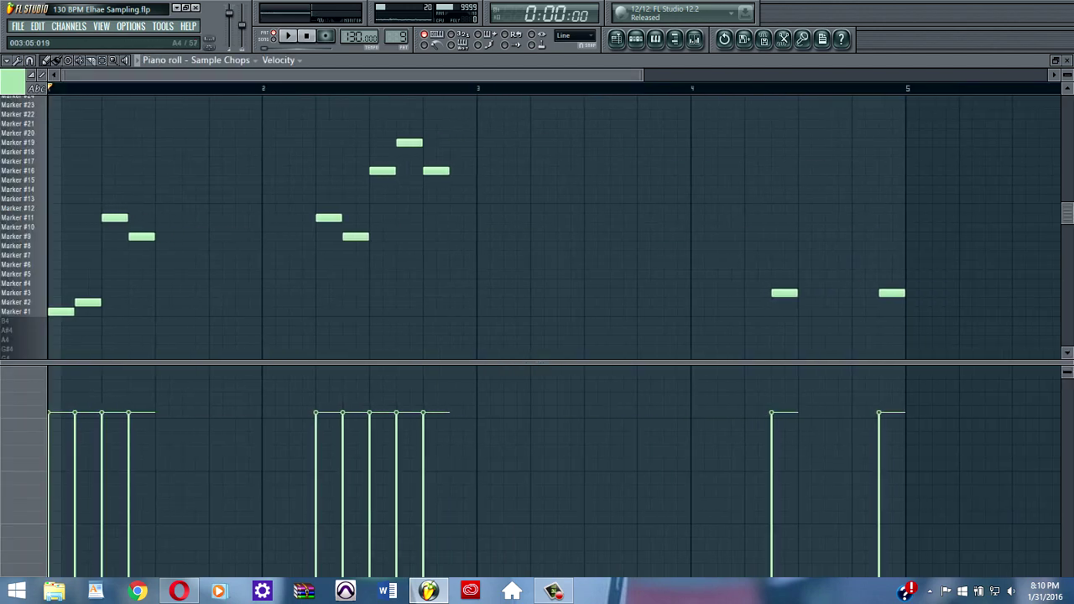
pyautogui.moveTo(643, 363); pyautogui.dragTo(643, 498)
pyautogui.moveTo(643, 74); pyautogui.dragTo(788, 74)
pyautogui.click(307, 36)
pyautogui.click(287, 36)
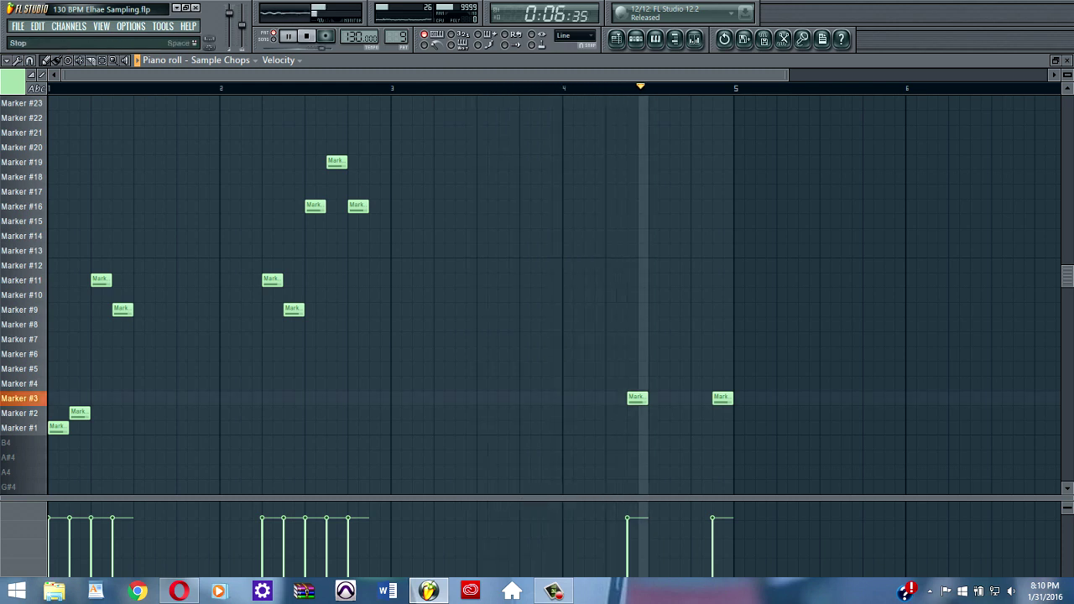
pyautogui.press('space')
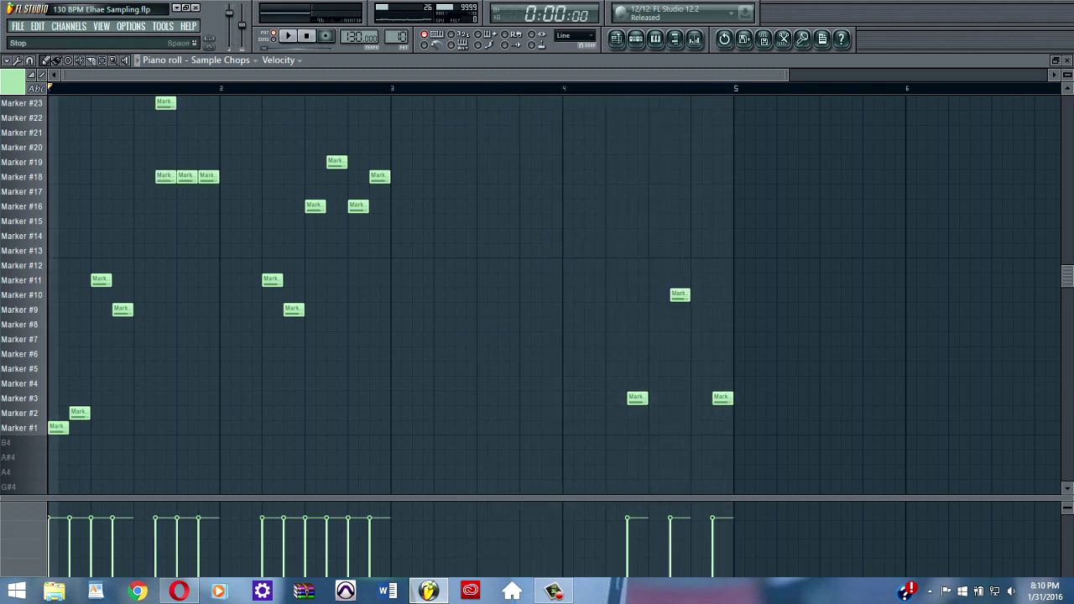
# Play the Pattern 10 sample chops in the piano roll, stop playback and return to the playlist.
pyautogui.press('space')
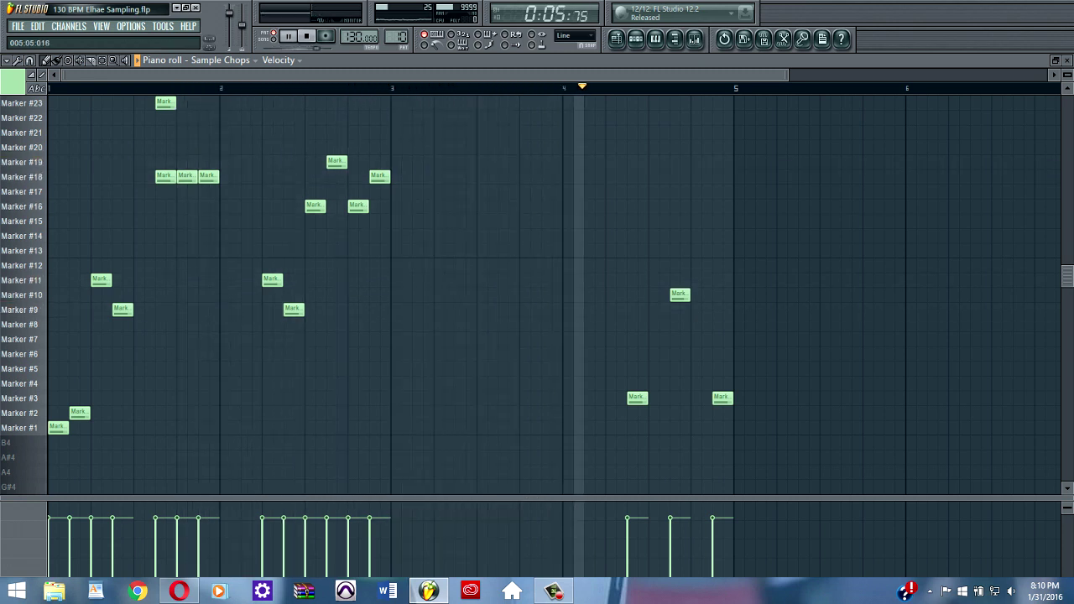
pyautogui.press('space')
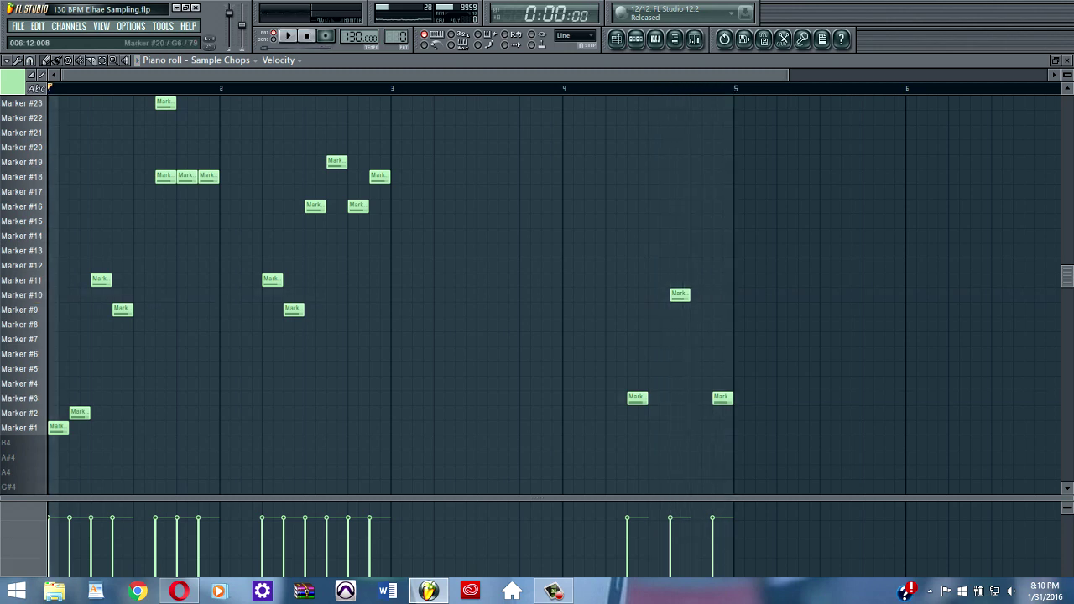
pyautogui.click(1066, 60)
pyautogui.click(671, 61)
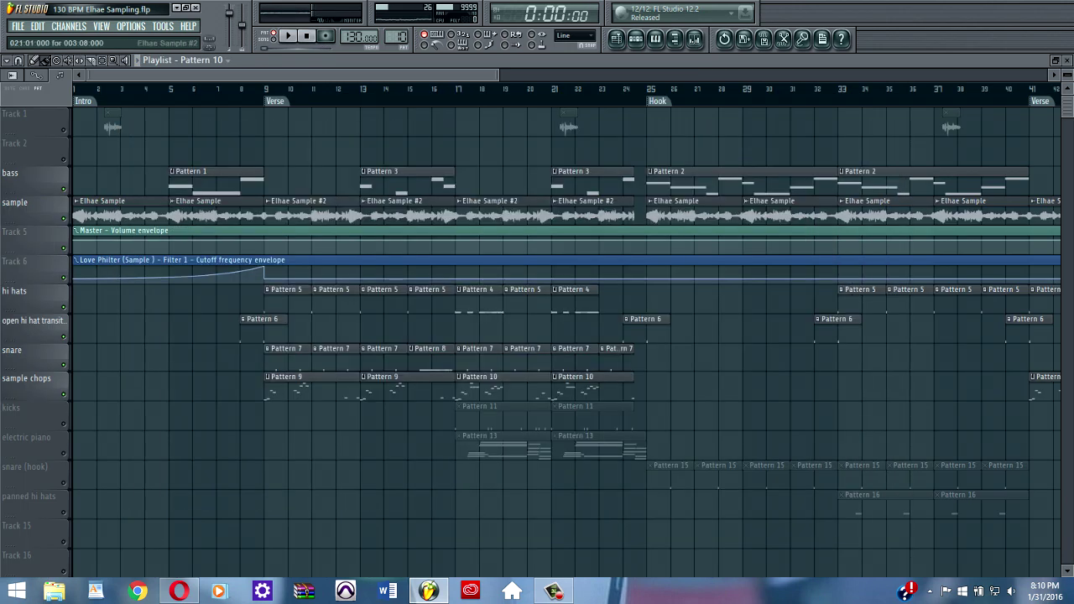
# Unmute the kicks track and select Pattern 11 in the step sequencer to view its Kicks 9 steps.
pyautogui.click(63, 423)
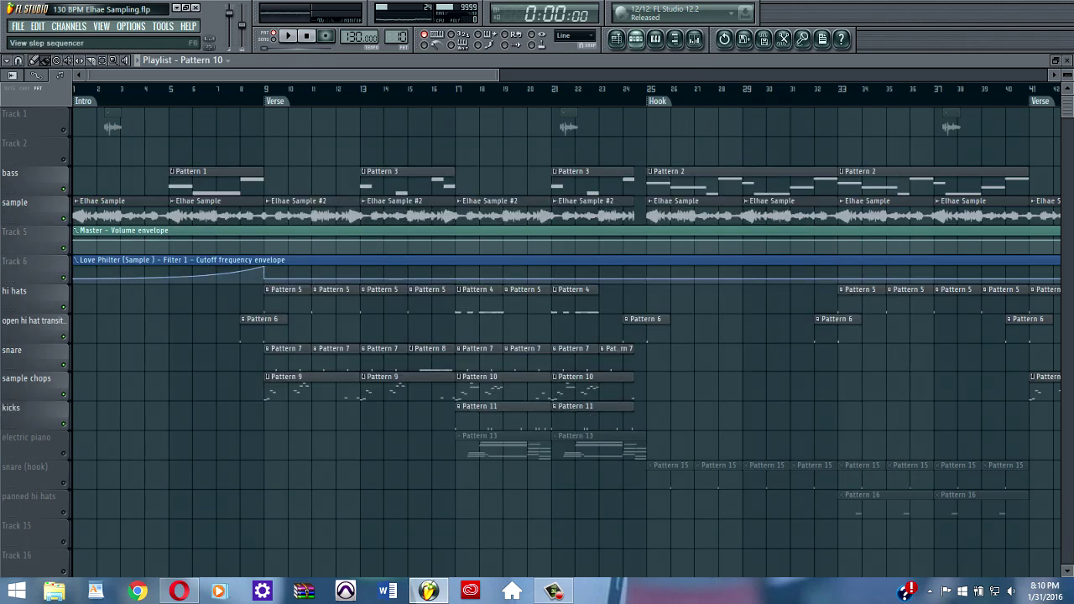
pyautogui.click(636, 39)
pyautogui.click(224, 135)
pyautogui.click(227, 278)
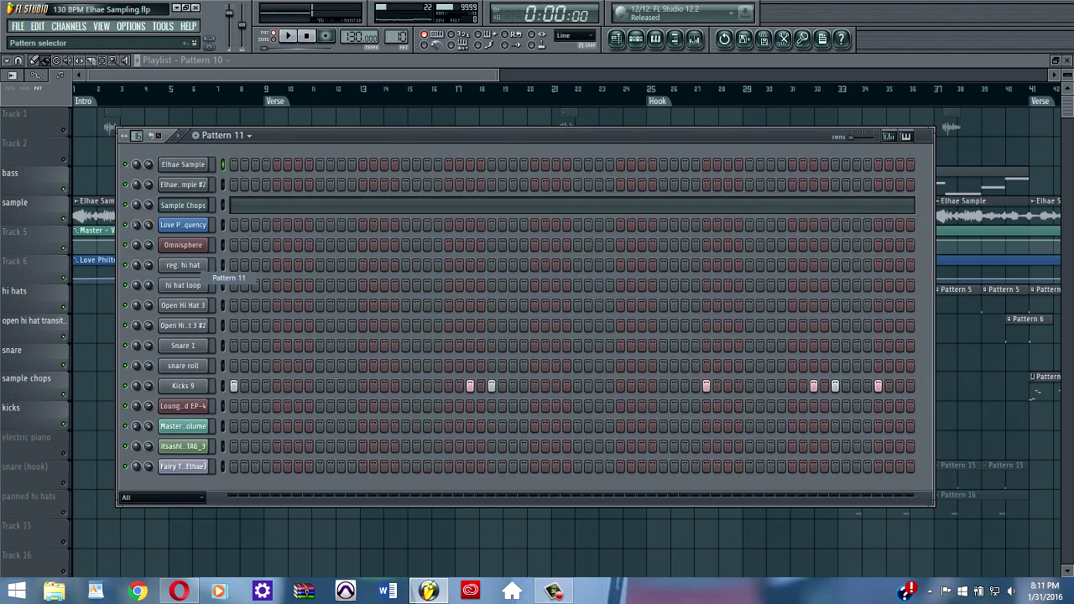
# Play the Pattern 11 kicks while viewing the Kicks 9 channel settings, and play the Pattern 12 kicks.
pyautogui.press('space')
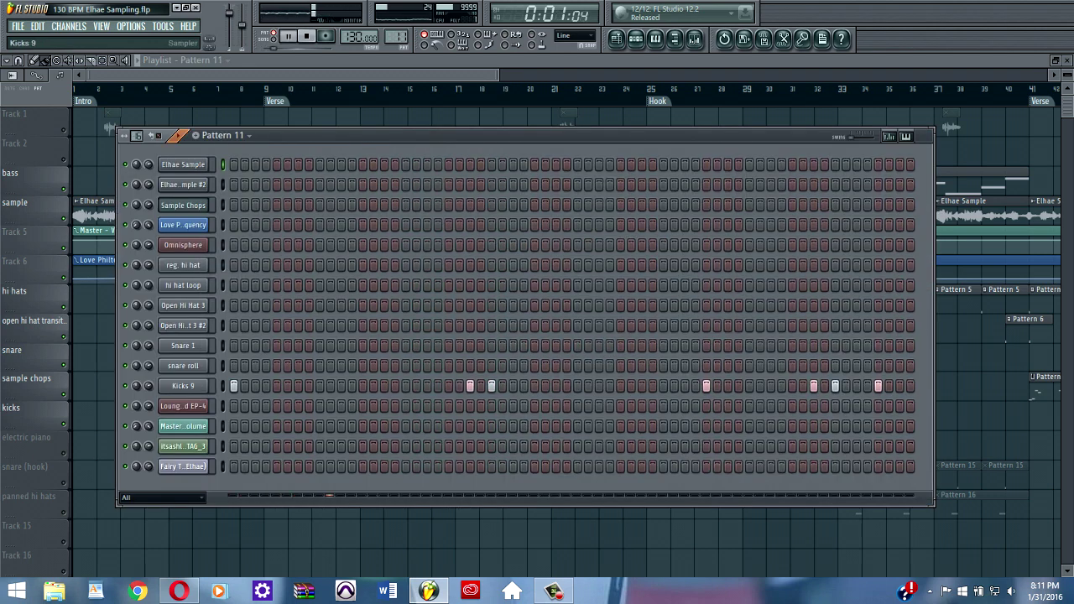
pyautogui.click(183, 386)
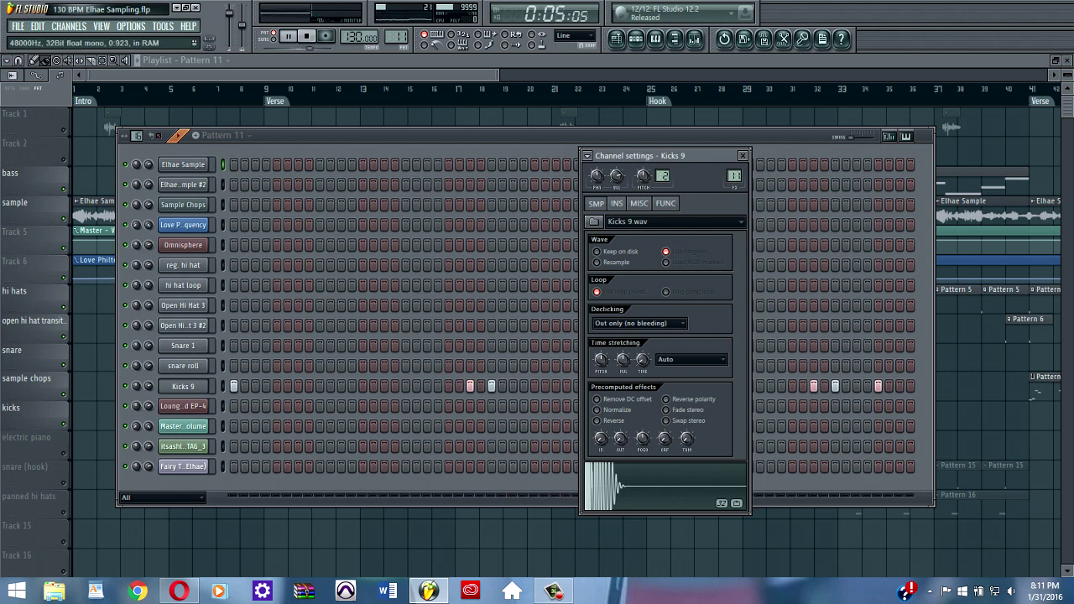
pyautogui.click(742, 156)
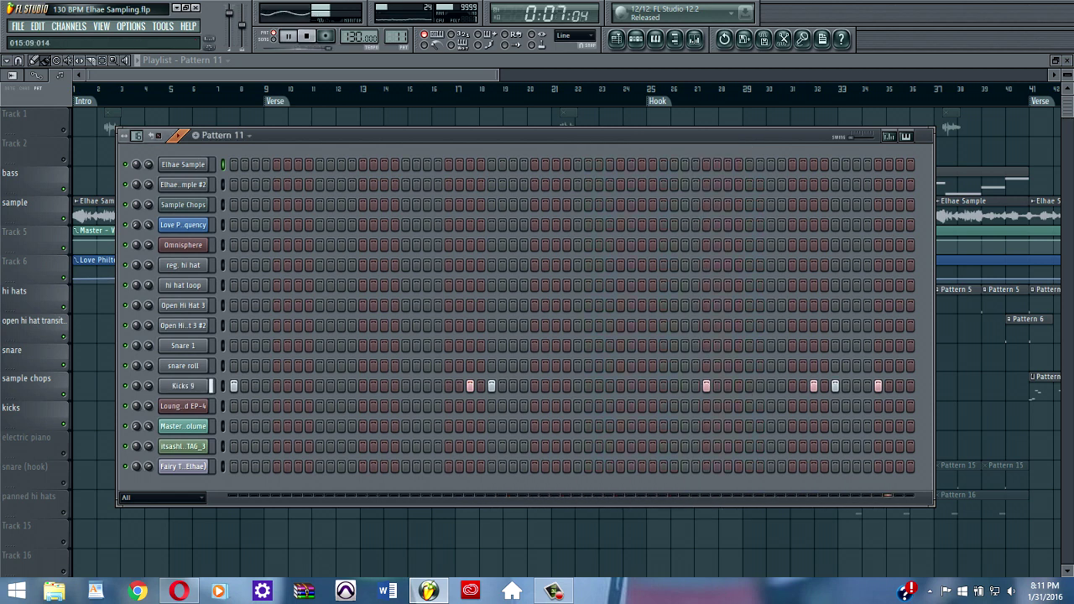
pyautogui.press('space')
pyautogui.press('KP_Add')
pyautogui.press('space')
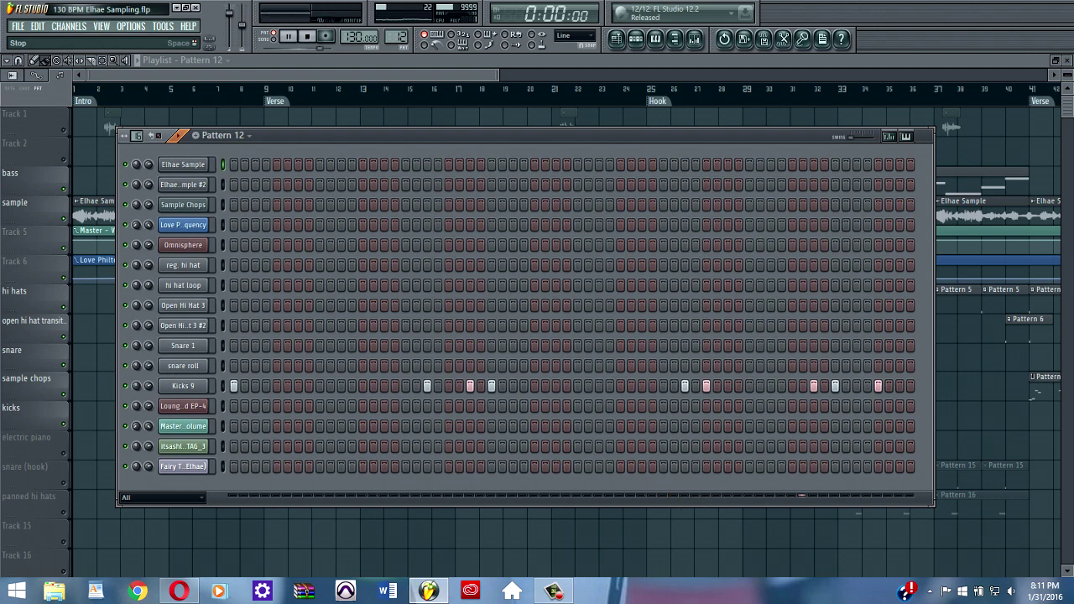
# Select Pattern 13, view the Lounge Lizard EP-4 electric piano plugin and close it.
pyautogui.press('KP_Add')
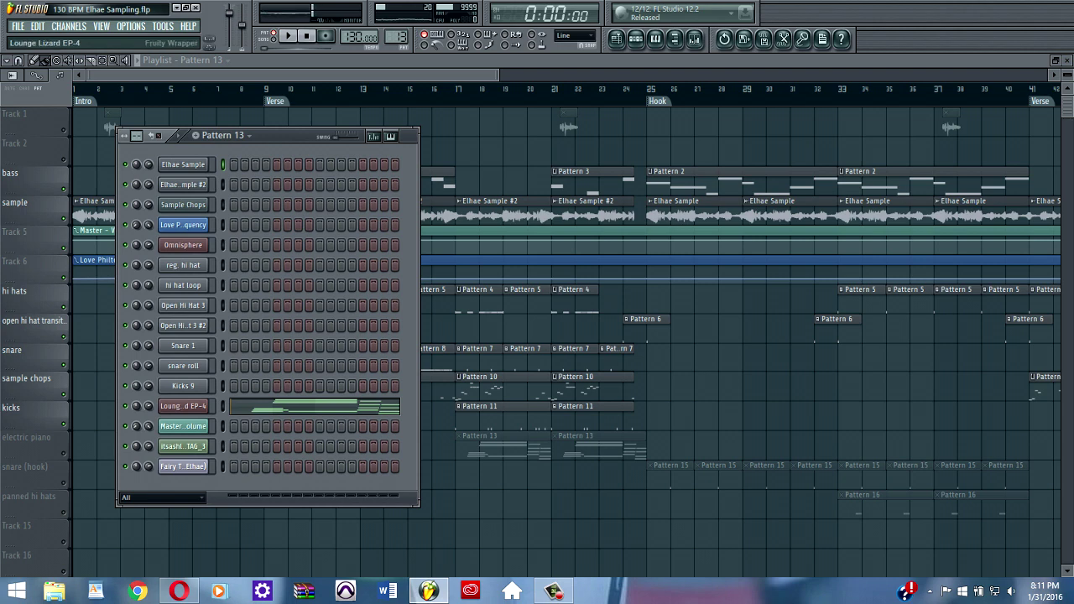
pyautogui.click(183, 405)
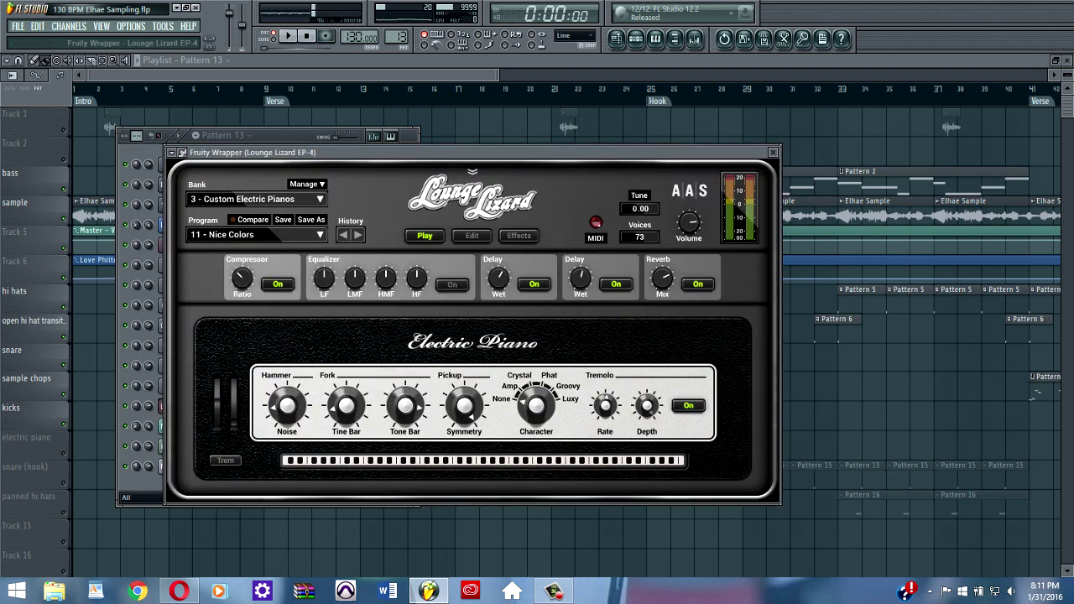
pyautogui.moveTo(472, 152); pyautogui.dragTo(467, 147)
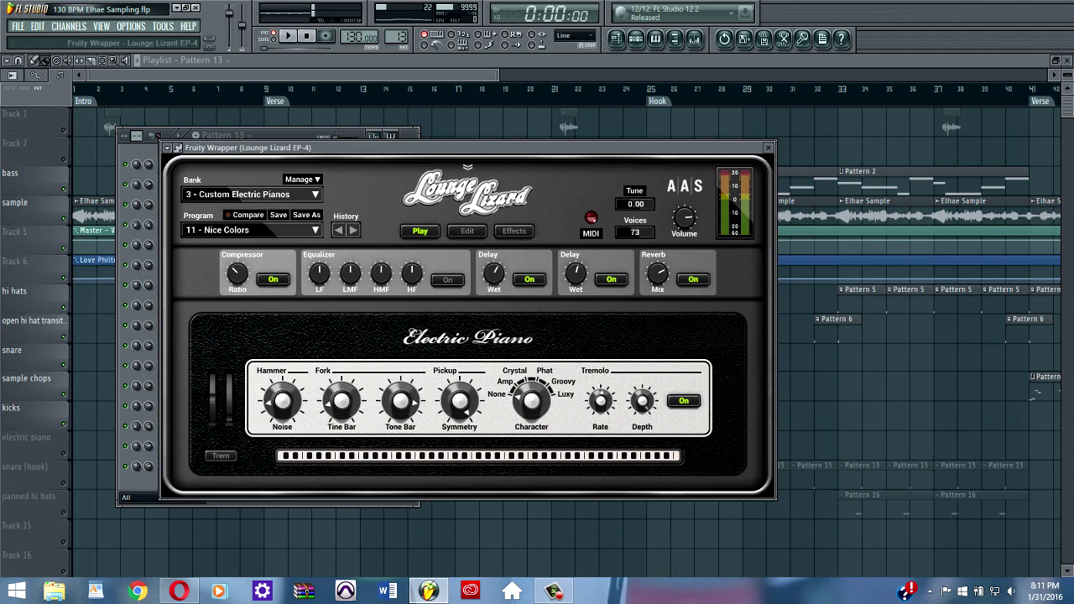
pyautogui.moveTo(467, 148); pyautogui.dragTo(474, 170)
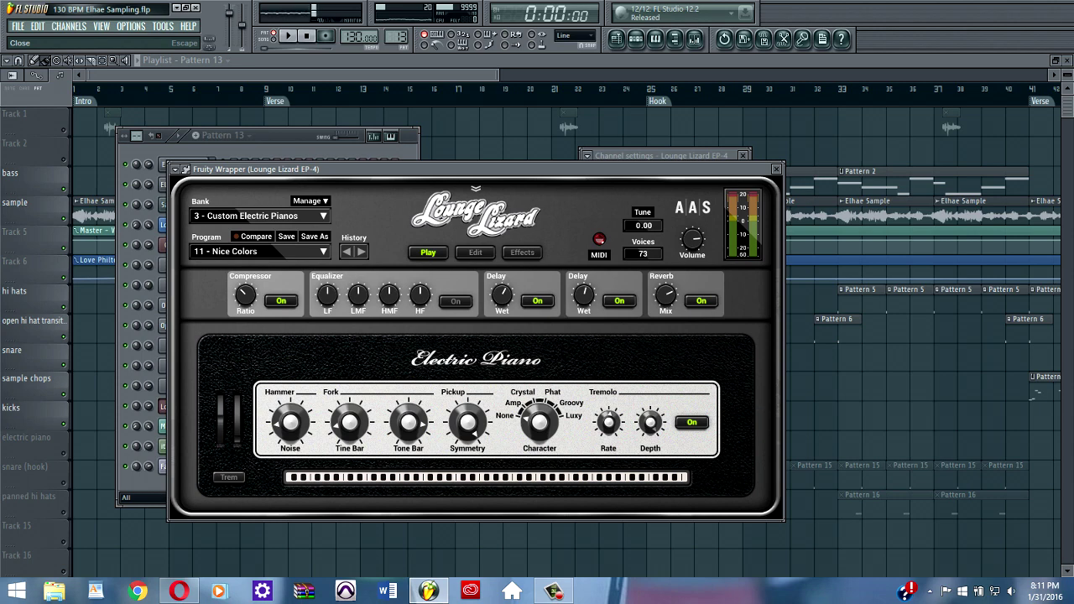
pyautogui.click(776, 168)
# Open Pattern 13's Lounge Lizard EP-4 notes in the piano roll, show the whole phrase, play it and stop playback.
pyautogui.click(254, 407)
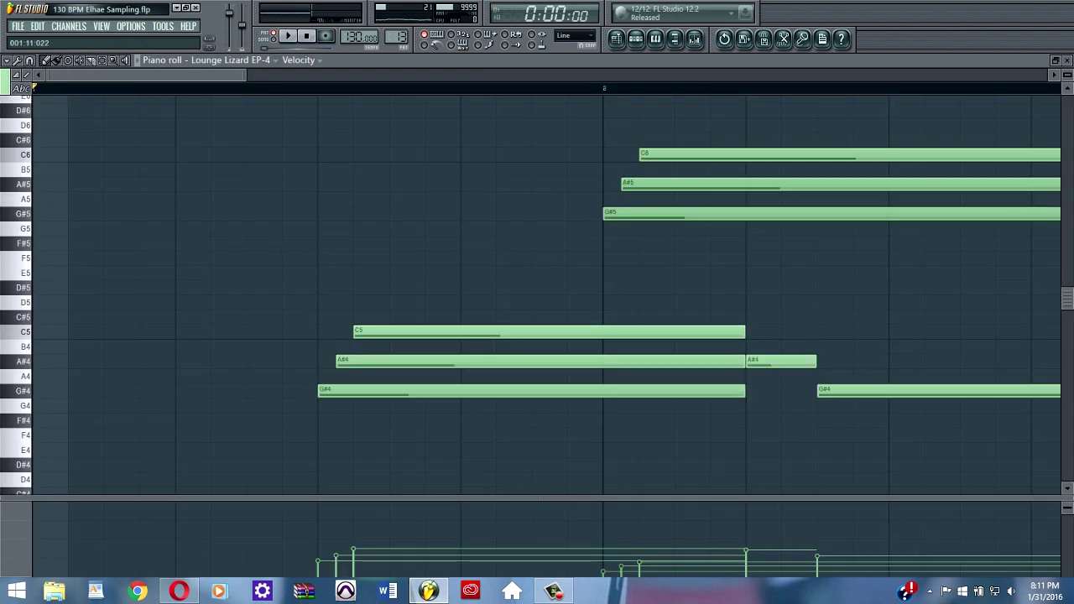
pyautogui.moveTo(245, 74); pyautogui.dragTo(826, 75)
pyautogui.click(289, 36)
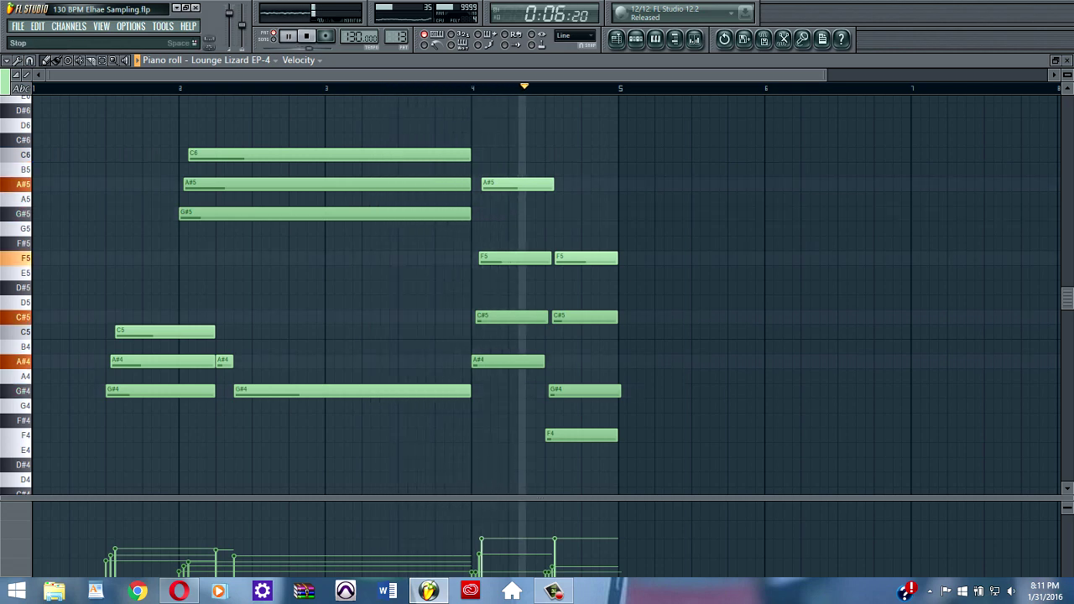
pyautogui.click(306, 37)
# Switch to Pattern 14, play its electric piano notes, stop playback and return to the playlist.
pyautogui.moveTo(396, 37); pyautogui.dragTo(396, 32)
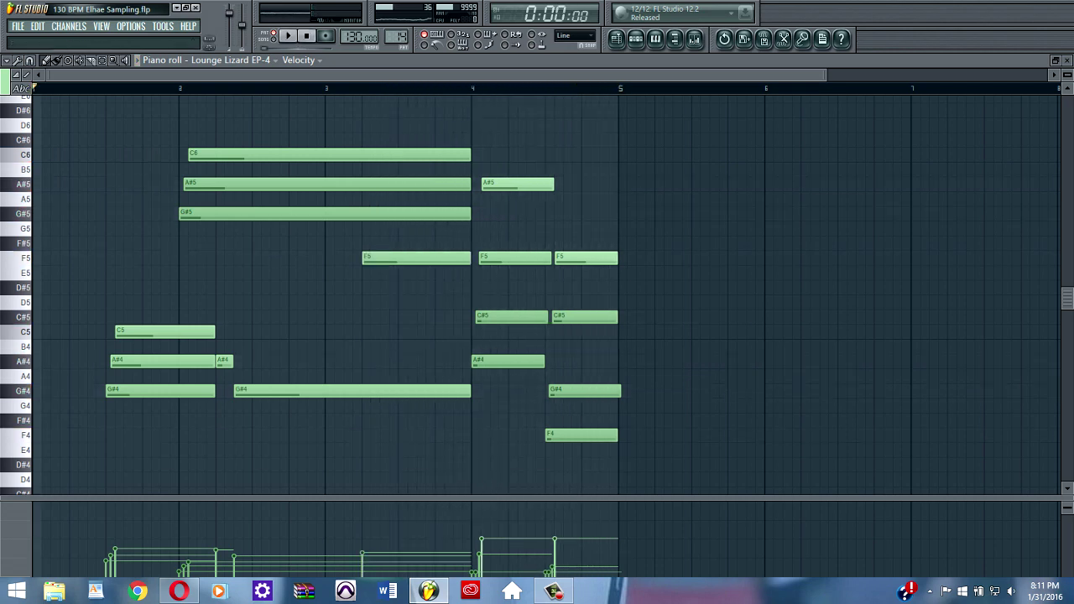
pyautogui.press('space')
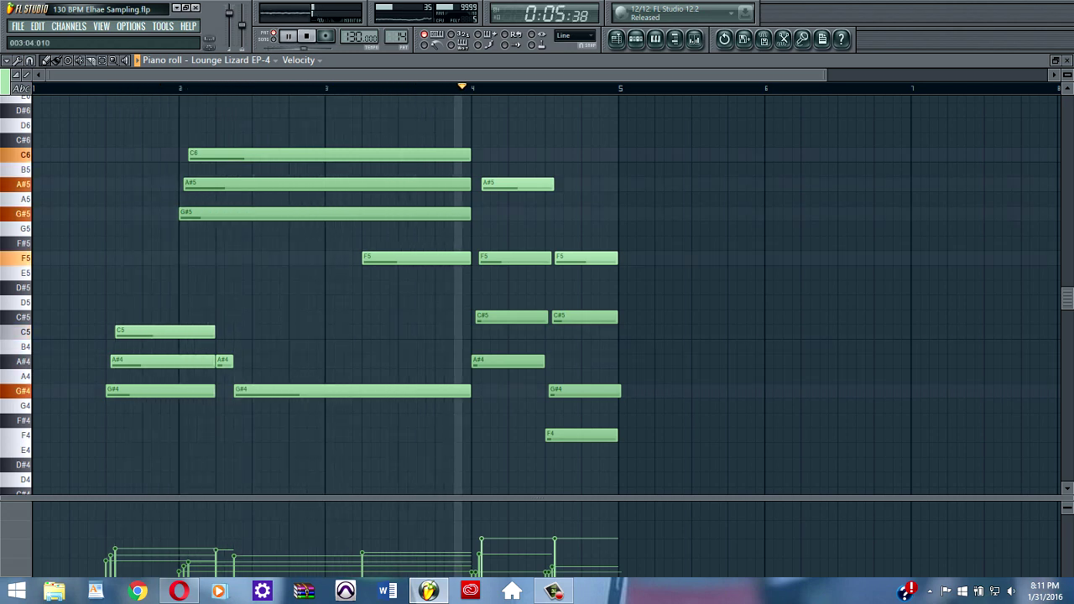
pyautogui.press('space')
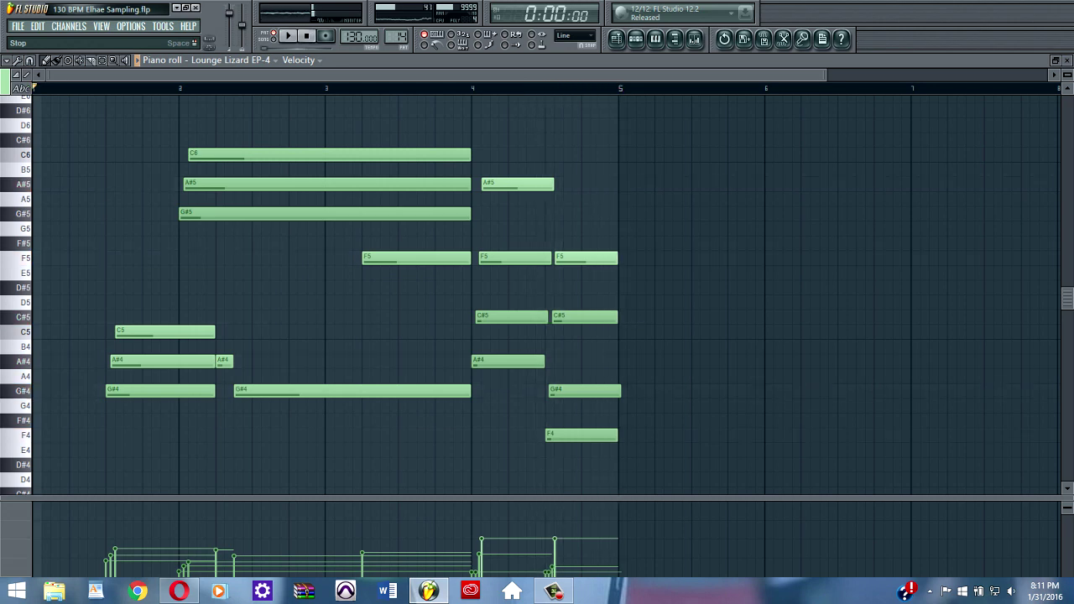
pyautogui.click(1066, 60)
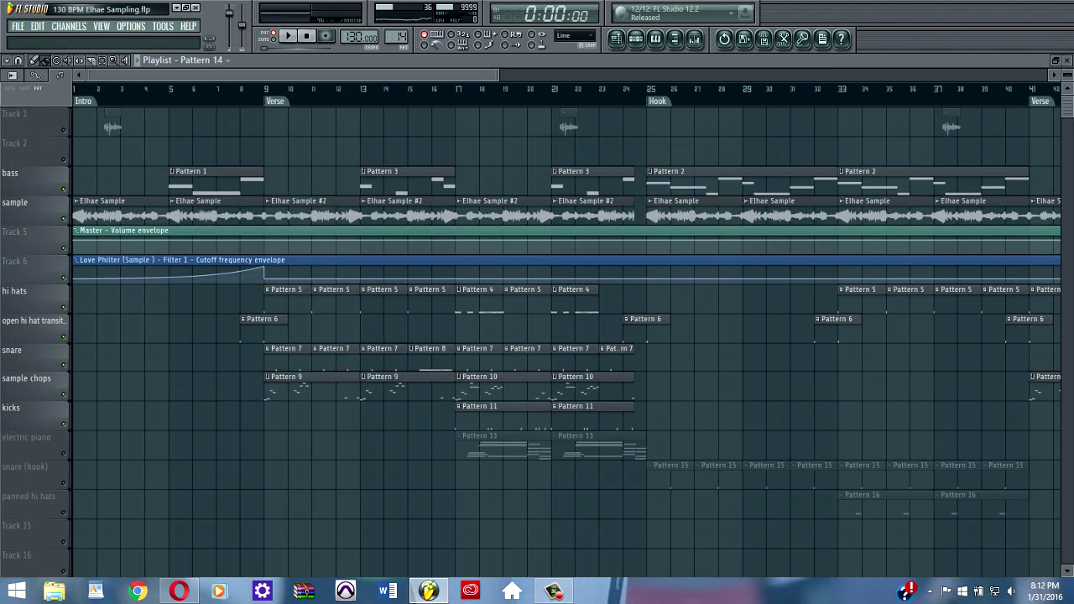
# Unmute the electric piano and snare (hook) tracks and show Pattern 15 in the step sequencer.
pyautogui.click(63, 454)
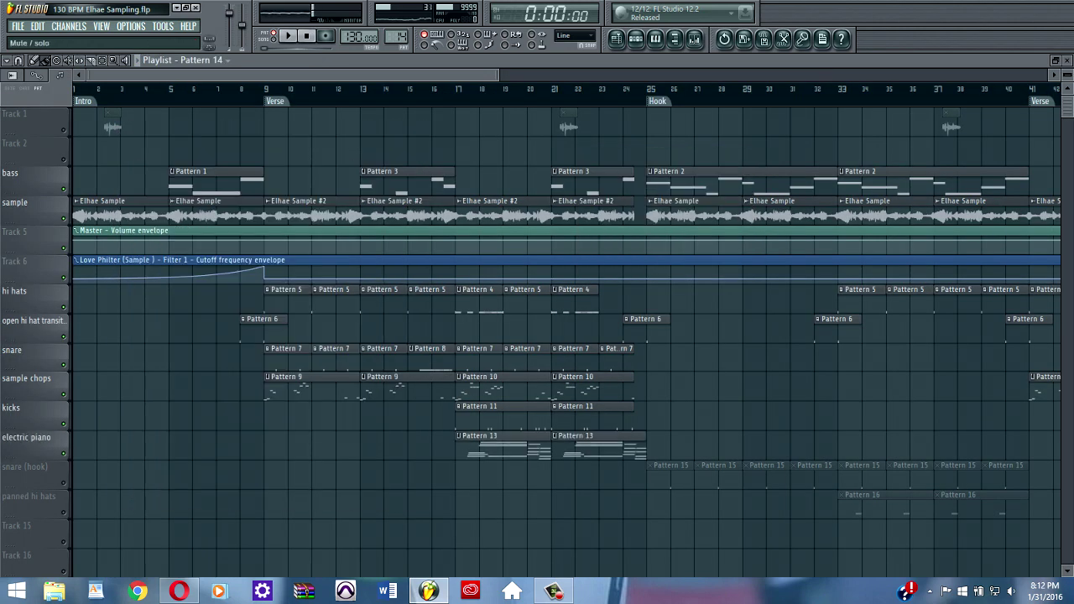
pyautogui.click(63, 485)
pyautogui.moveTo(339, 76); pyautogui.dragTo(585, 75)
pyautogui.press('F6')
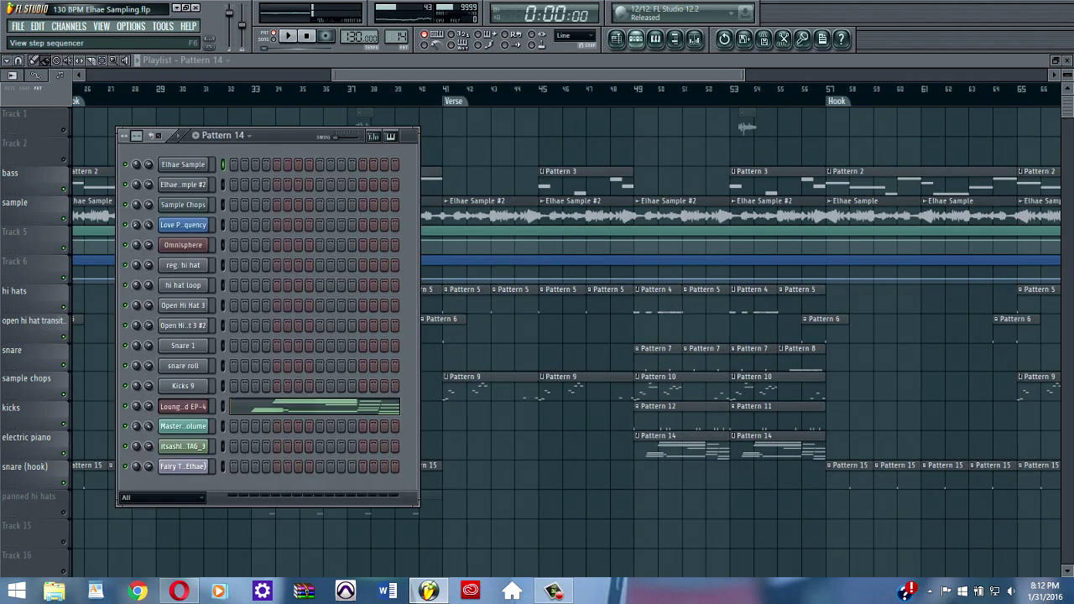
pyautogui.click(222, 135)
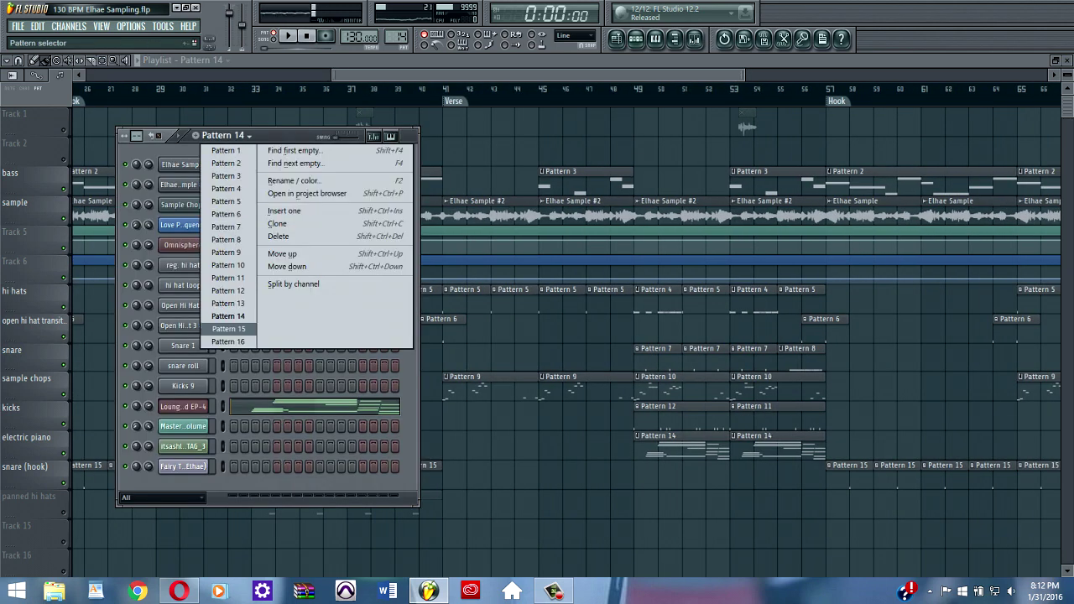
pyautogui.click(226, 329)
pyautogui.moveTo(336, 135); pyautogui.dragTo(344, 120)
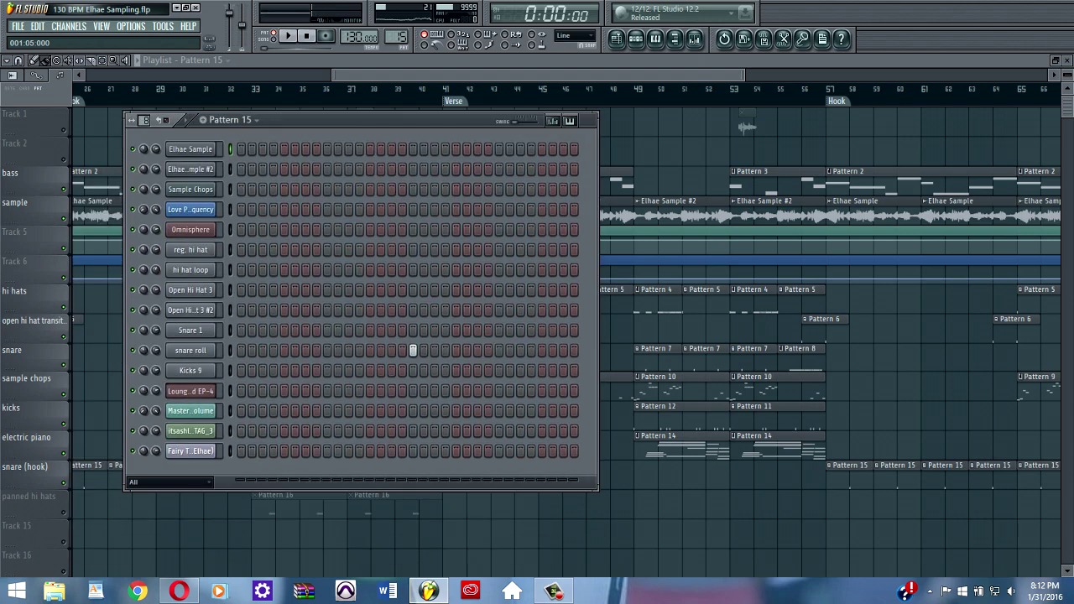
# Play Pattern 15 while checking the Second Snare mixer track and its Fruity Reeverb effect, stop playback and return to the playlist.
pyautogui.press('space')
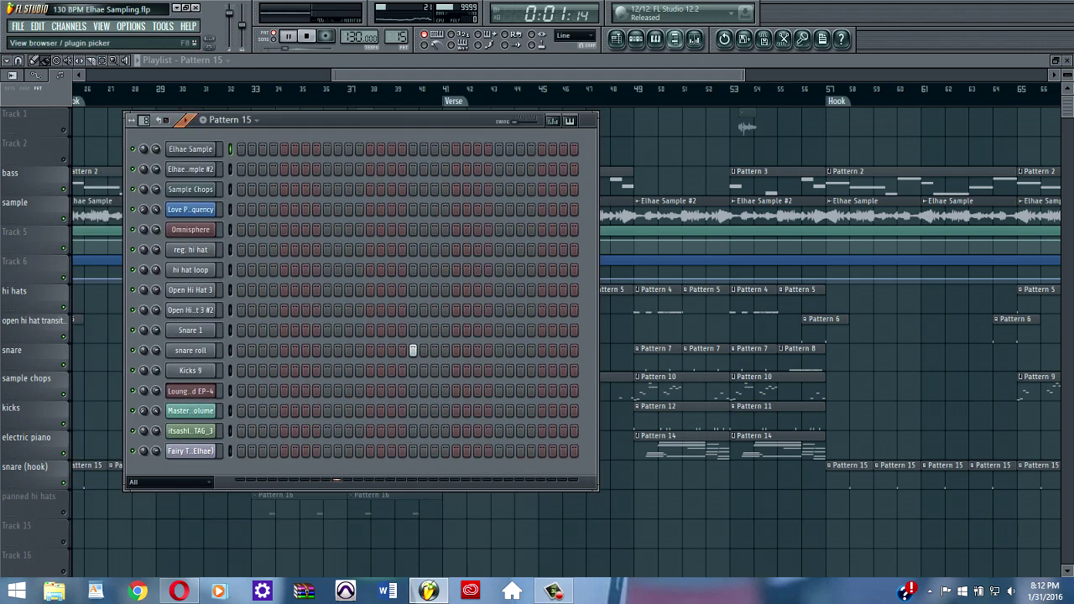
pyautogui.press('F9')
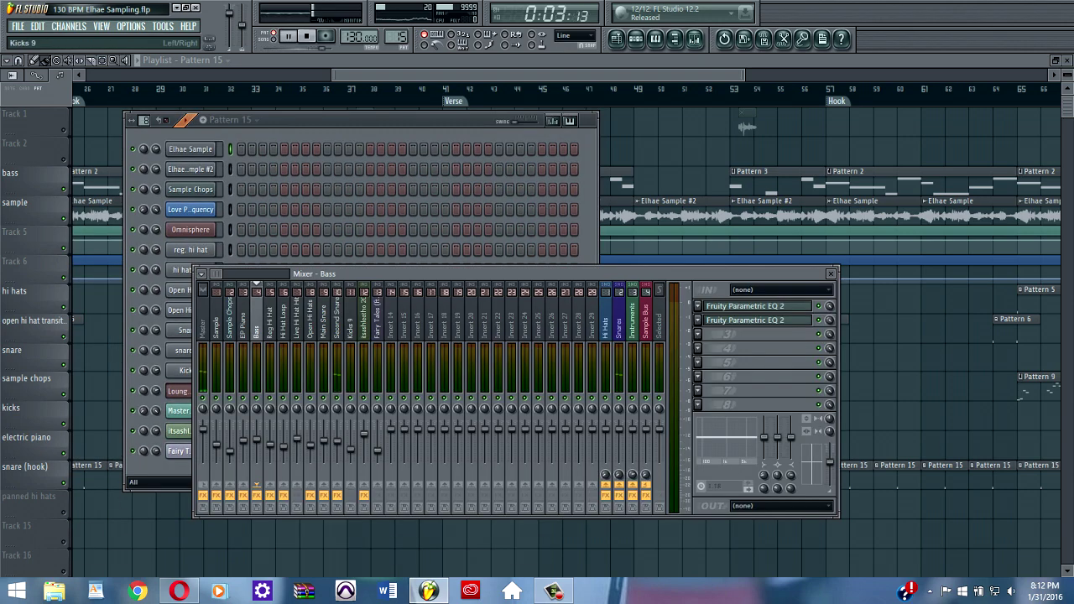
pyautogui.click(337, 323)
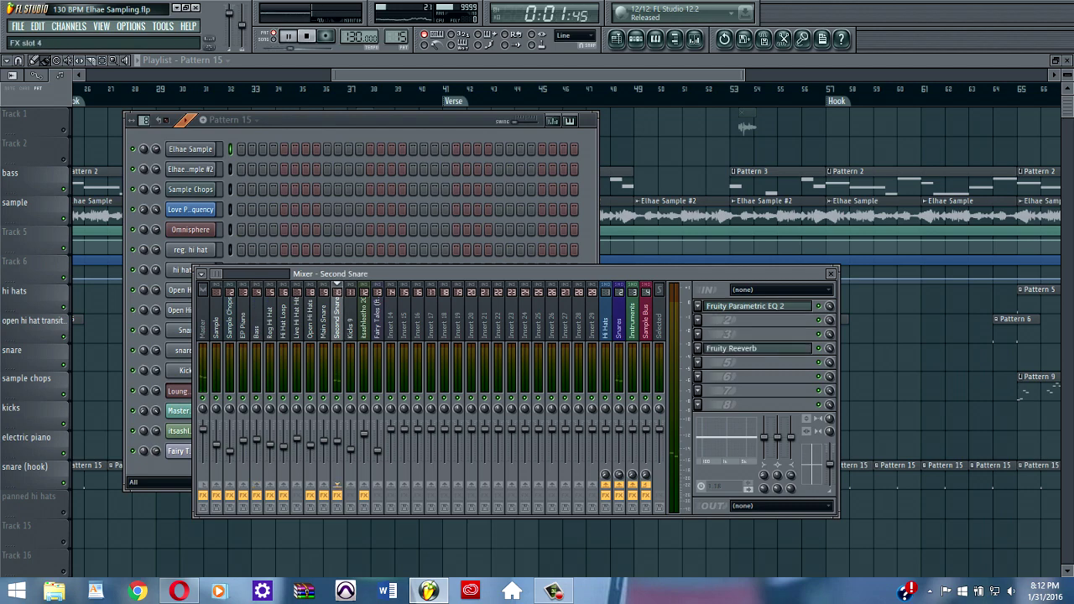
pyautogui.click(747, 348)
pyautogui.click(746, 348)
pyautogui.press('F6')
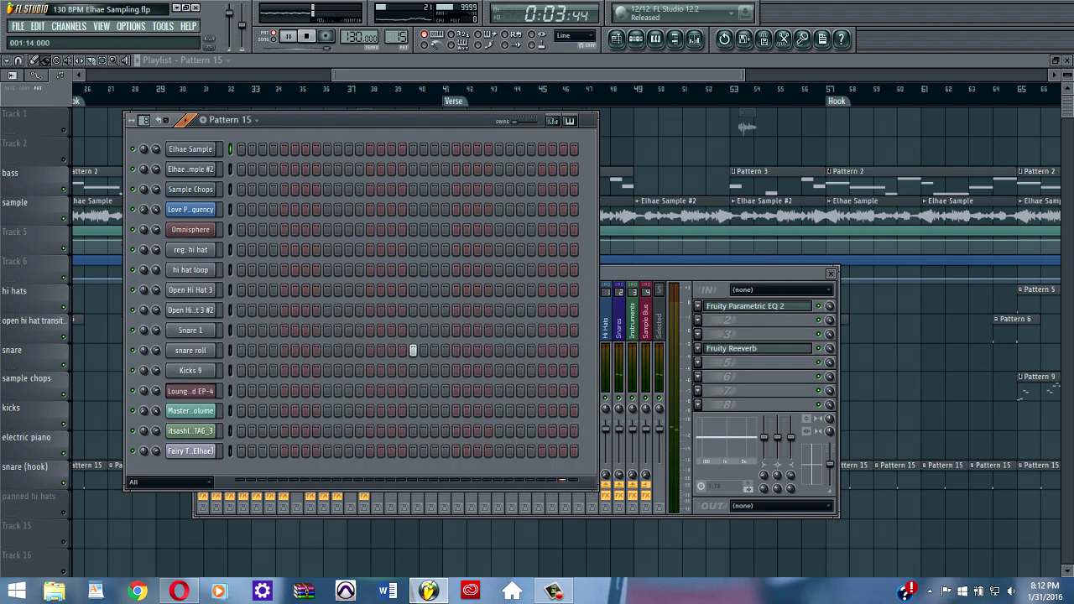
pyautogui.press('space')
pyautogui.press('F12')
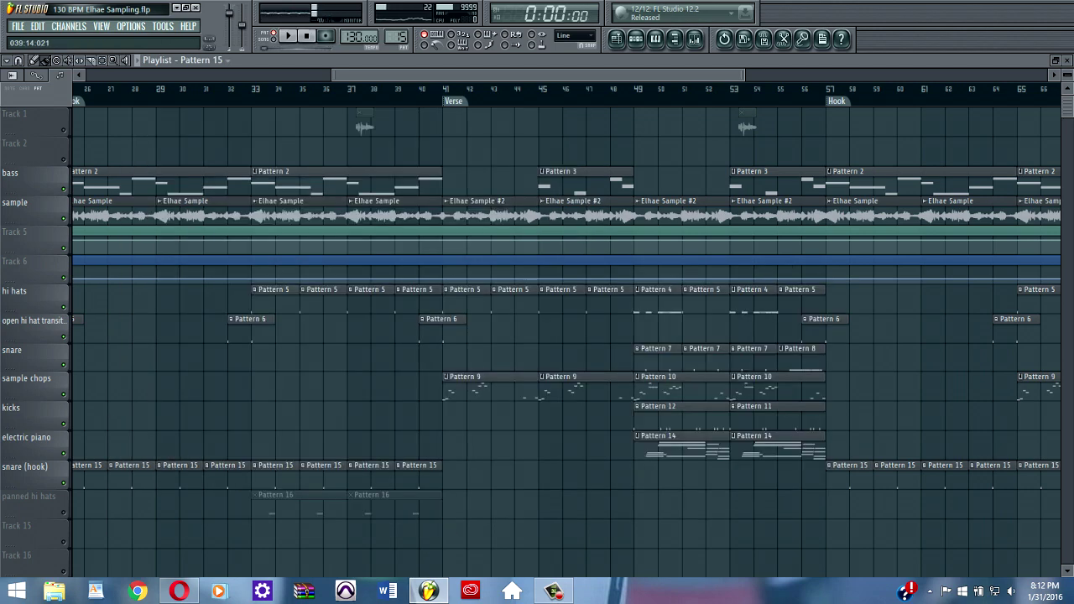
# Unmute the panned hi hats track and select Pattern 16 in the step sequencer.
pyautogui.click(63, 513)
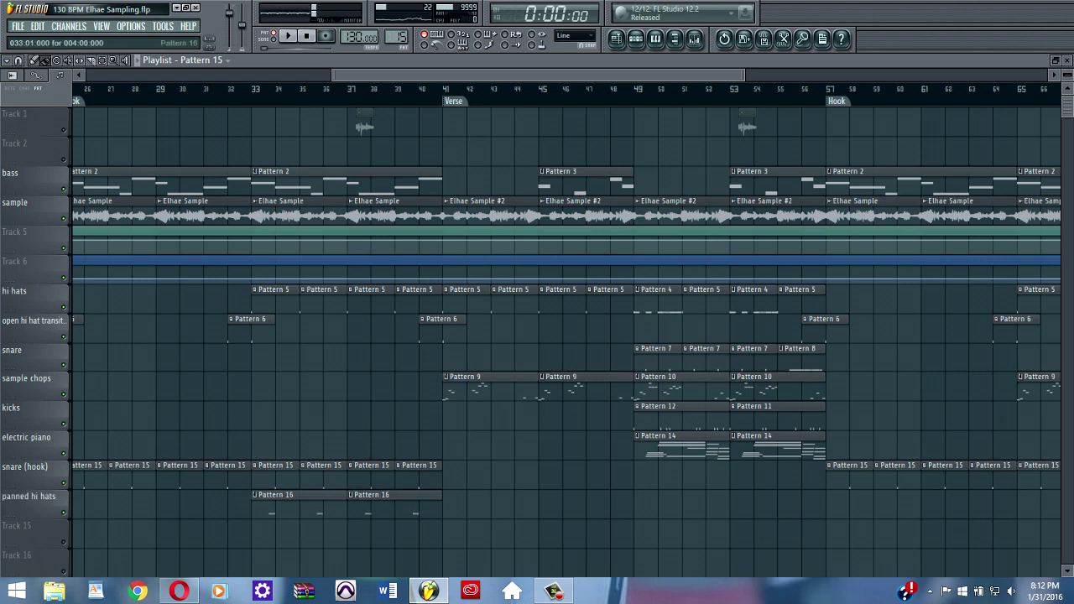
pyautogui.click(635, 38)
pyautogui.click(230, 120)
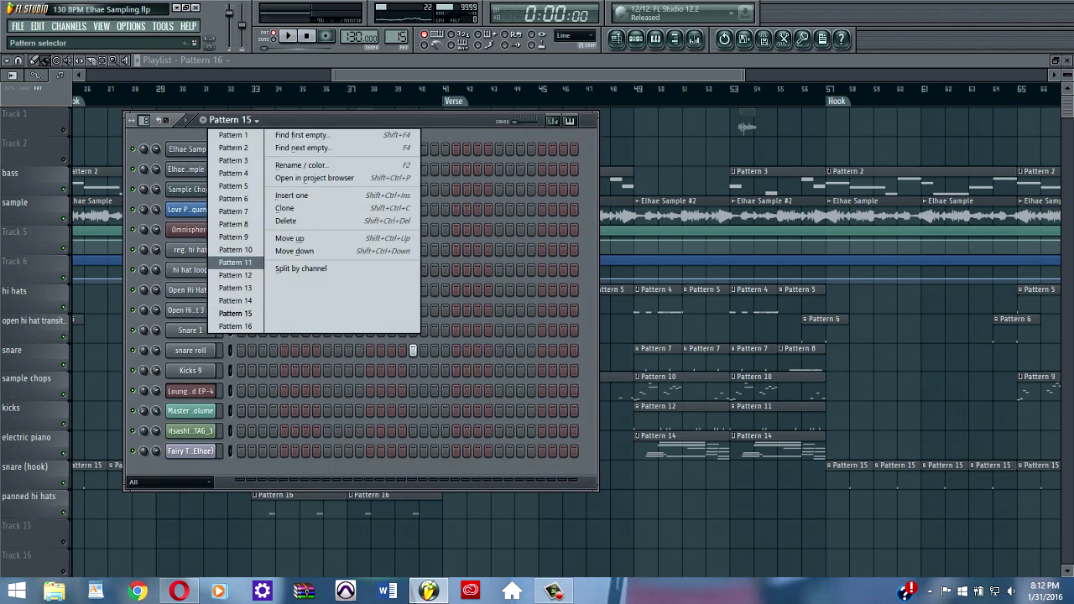
pyautogui.click(236, 327)
# Open Pattern 16's reg. hi hat notes, show their note pan in an enlarged event area, play them and return to the playlist.
pyautogui.click(302, 250)
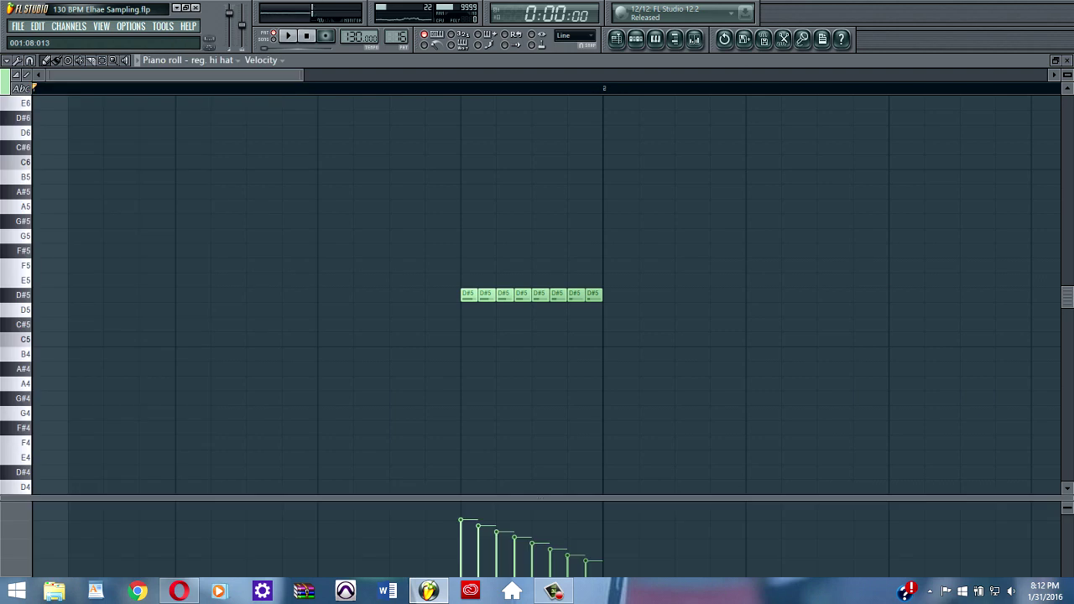
pyautogui.scroll(-3, 302, 250)
pyautogui.click(260, 60)
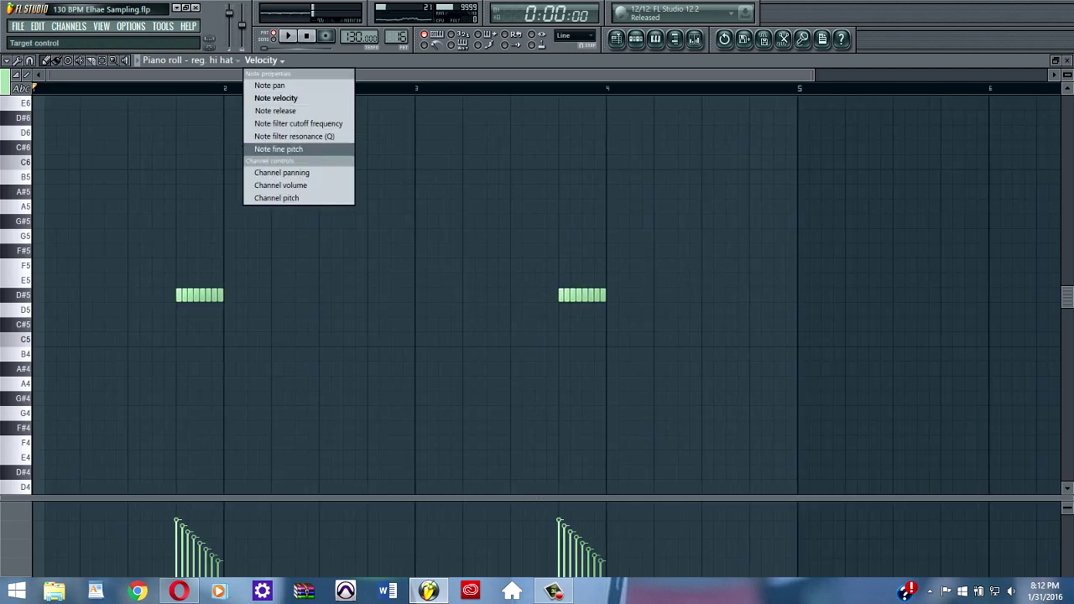
pyautogui.click(270, 84)
pyautogui.press('space')
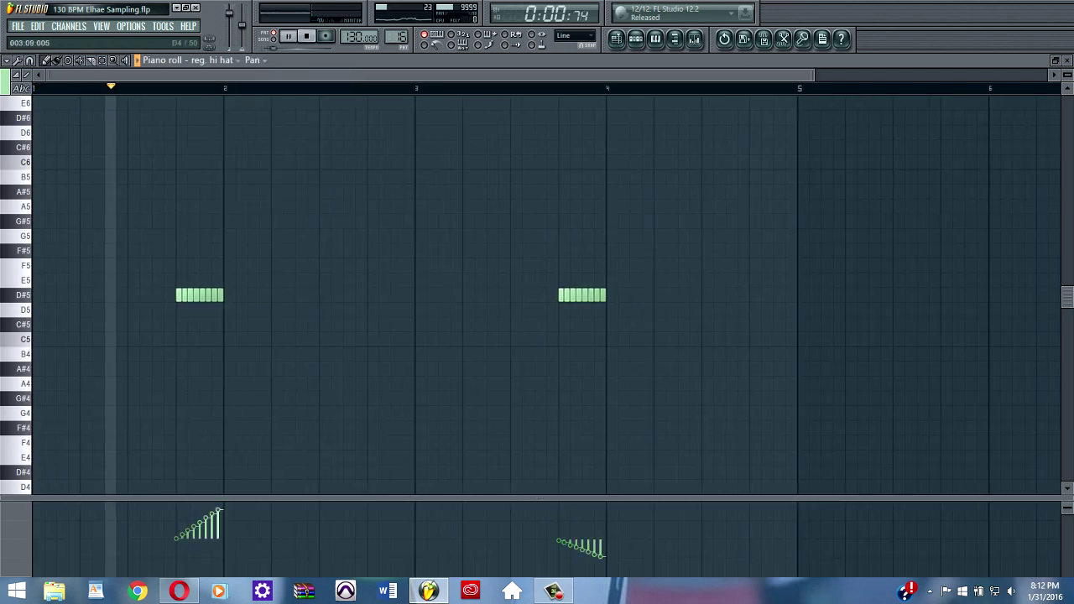
pyautogui.moveTo(537, 497); pyautogui.dragTo(537, 312)
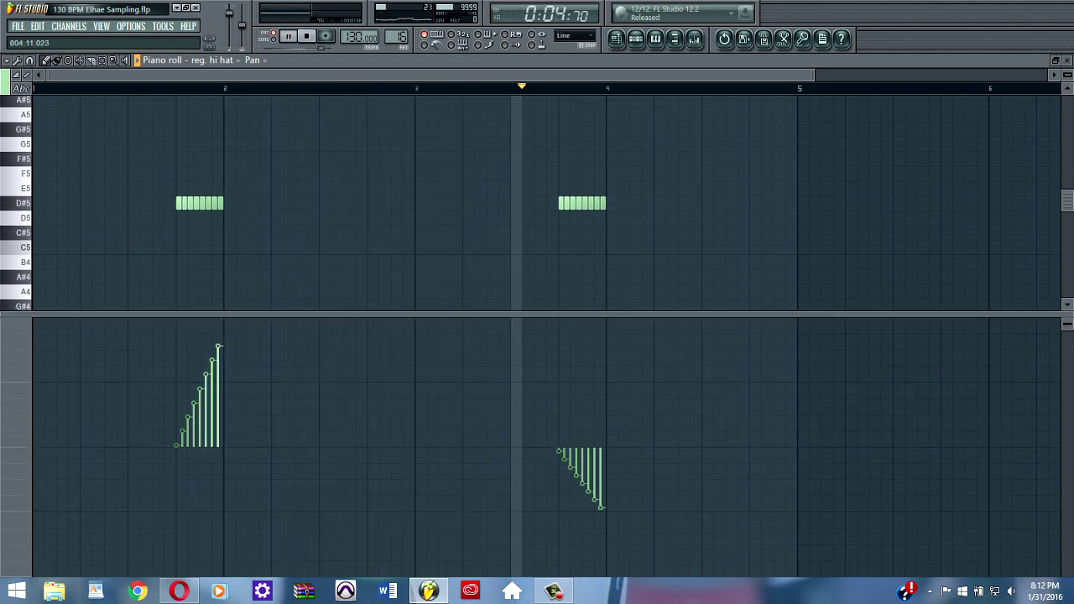
pyautogui.press('space')
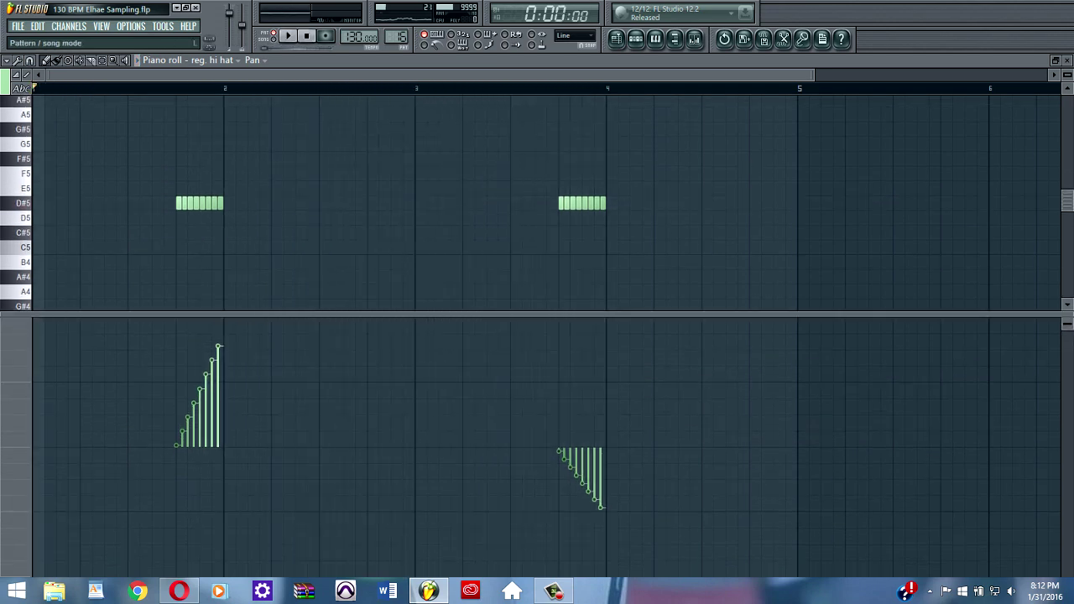
pyautogui.click(1066, 61)
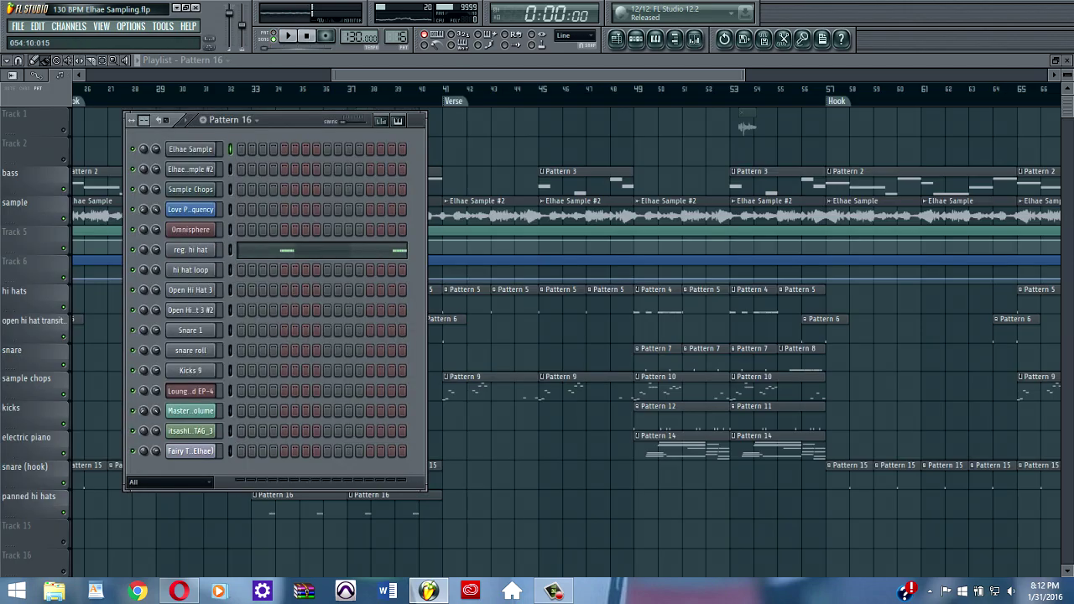
pyautogui.press('F6')
# Unmute Track 1 and Track 2 and examine the full arrangement from Intro to Outro in the playlist.
pyautogui.moveTo(722, 75); pyautogui.dragTo(747, 76)
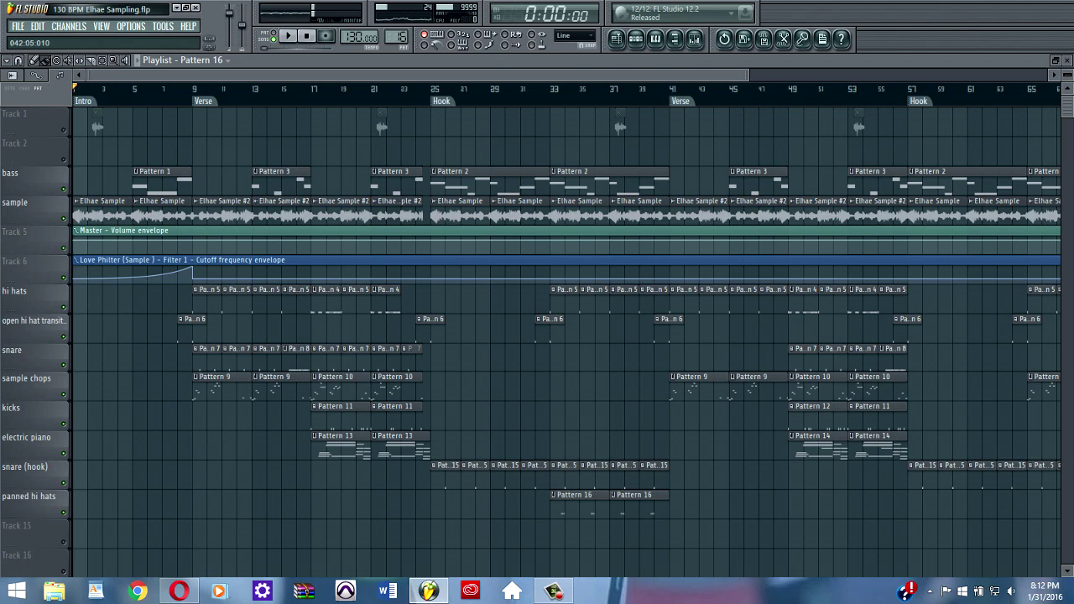
pyautogui.press('pagedown')
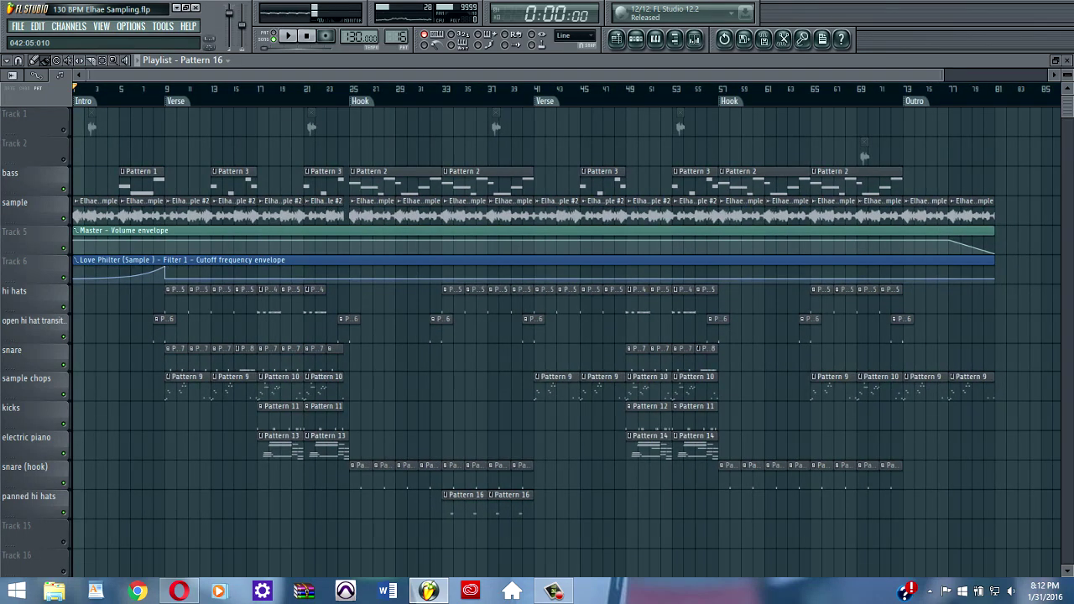
pyautogui.press('pageup')
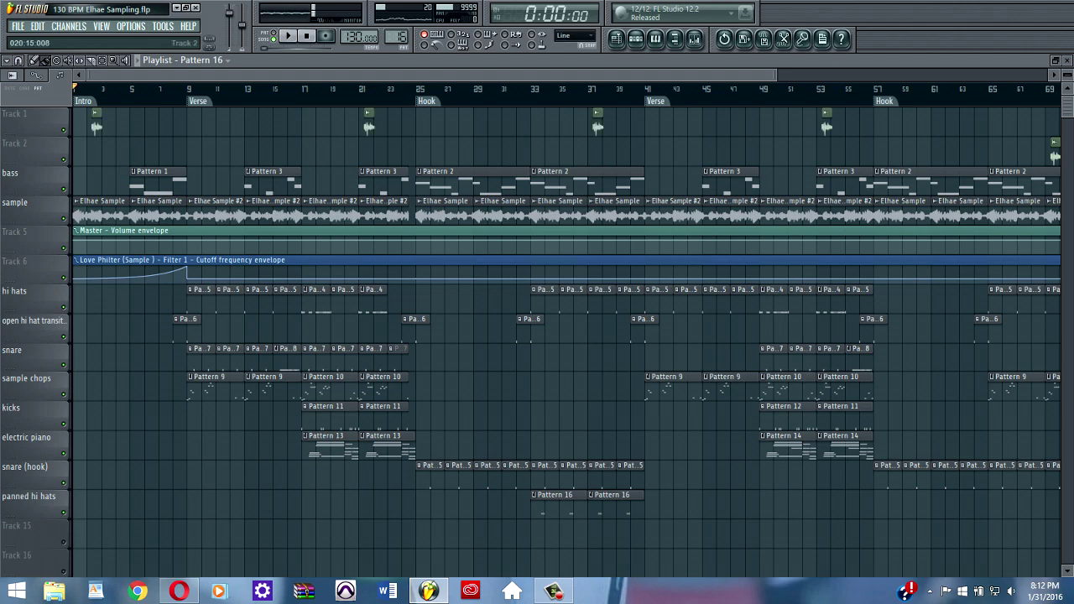
pyautogui.press('pagedown')
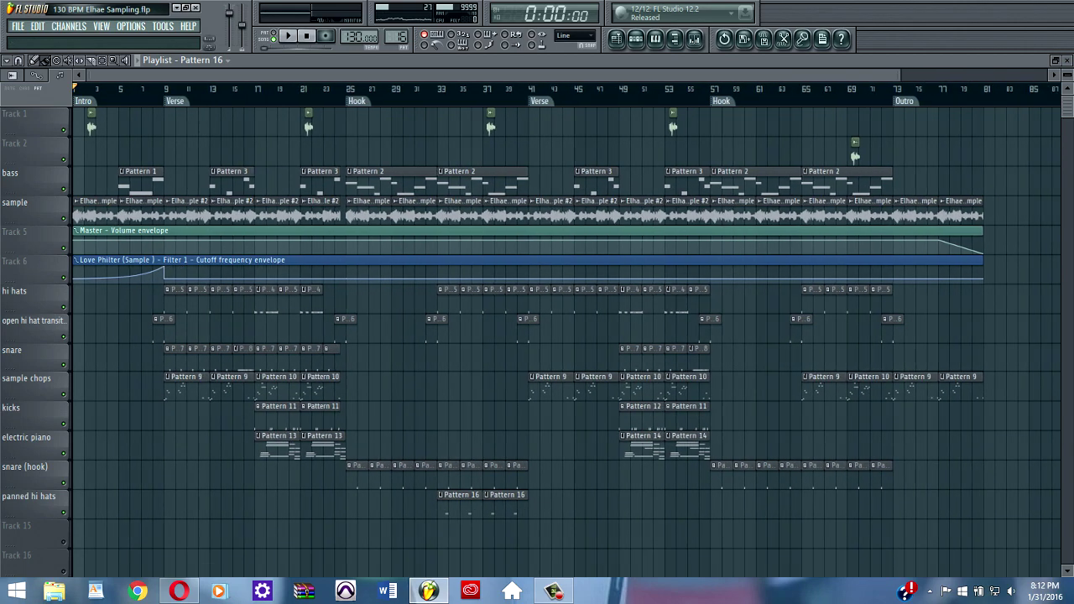
pyautogui.moveTo(1066, 76)
pyautogui.mouseDown()
pyautogui.moveTo(1049, 76)
pyautogui.moveTo(1066, 81)
pyautogui.mouseUp()
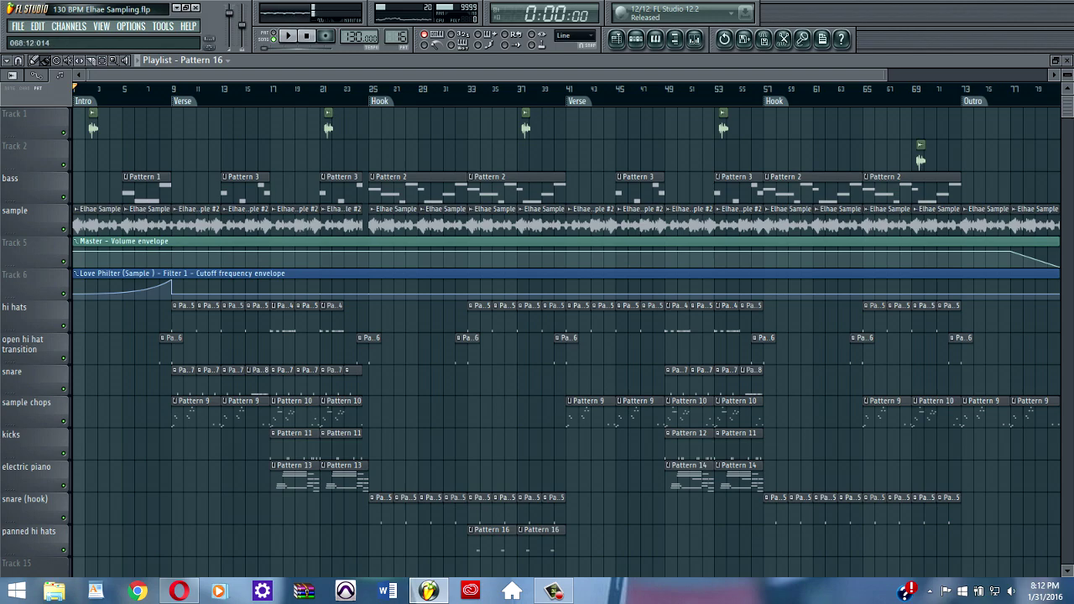
pyautogui.moveTo(888, 75)
pyautogui.mouseDown()
pyautogui.moveTo(948, 75)
pyautogui.moveTo(883, 76)
pyautogui.mouseUp()
pyautogui.scroll(1, 937, 336)
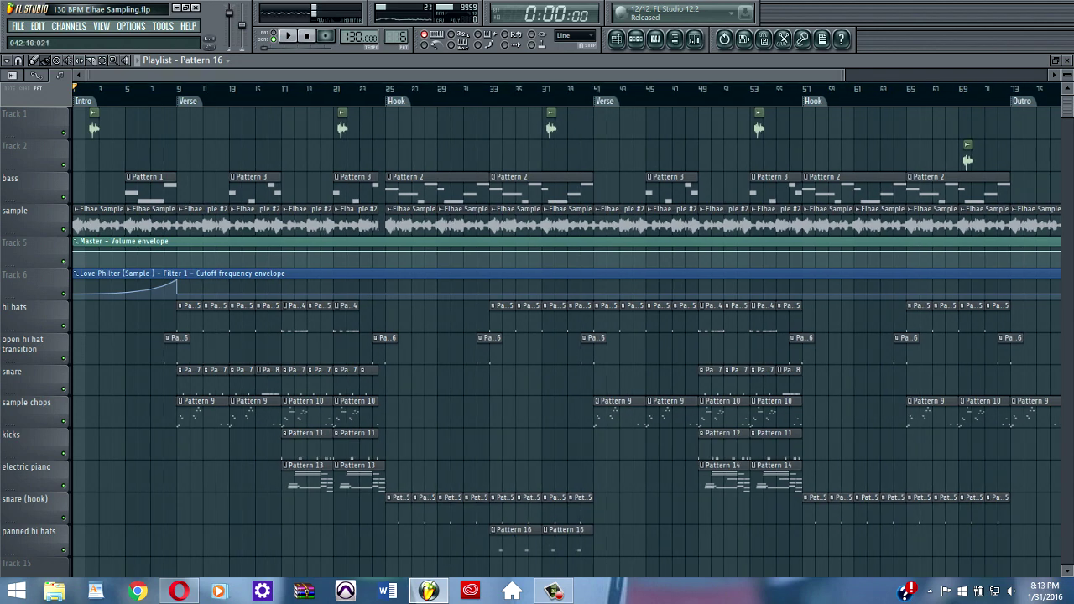
# Play the complete beat in song mode from the Intro.
pyautogui.click(694, 38)
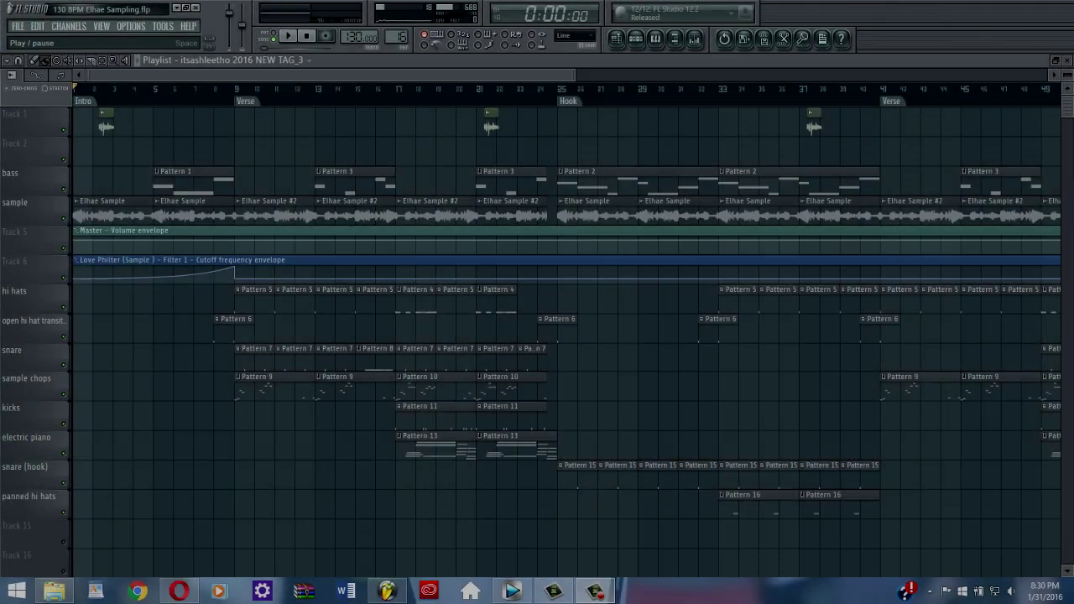
pyautogui.press('space')
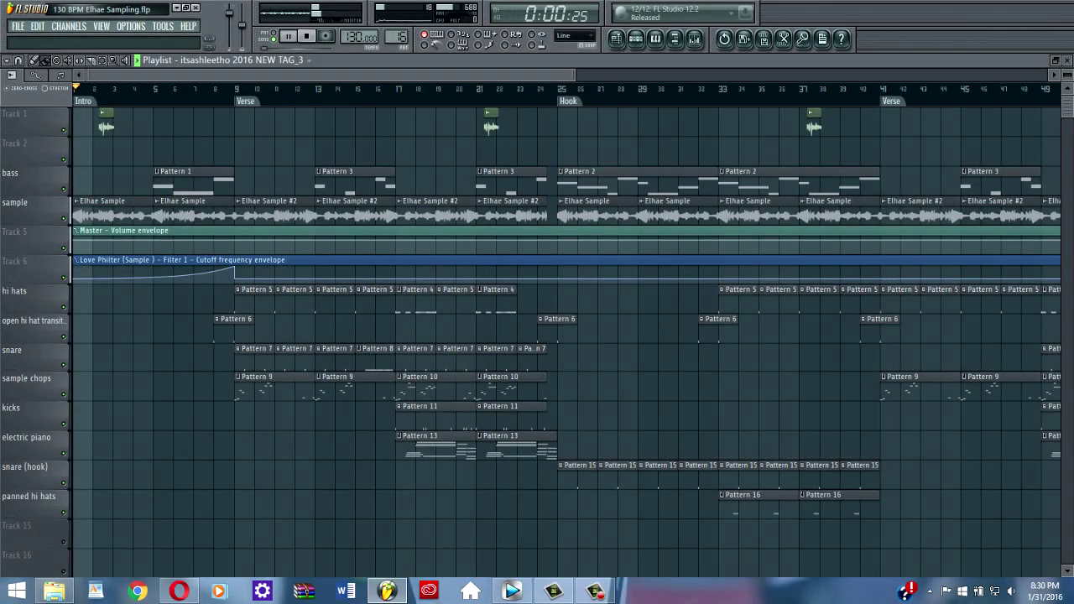